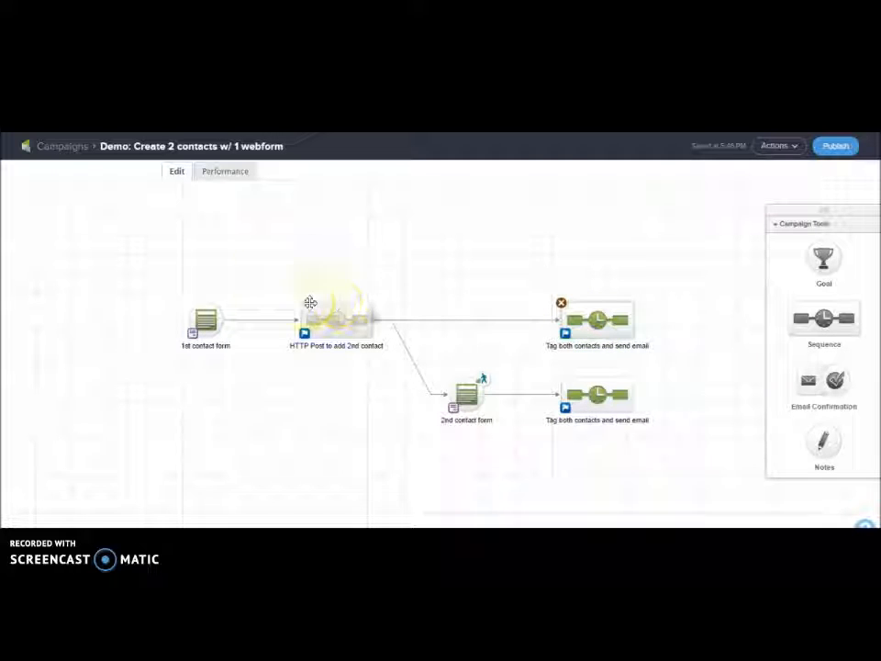
Open the 1st contact form from the campaign canvas in the web form editor
double_click(207, 317)
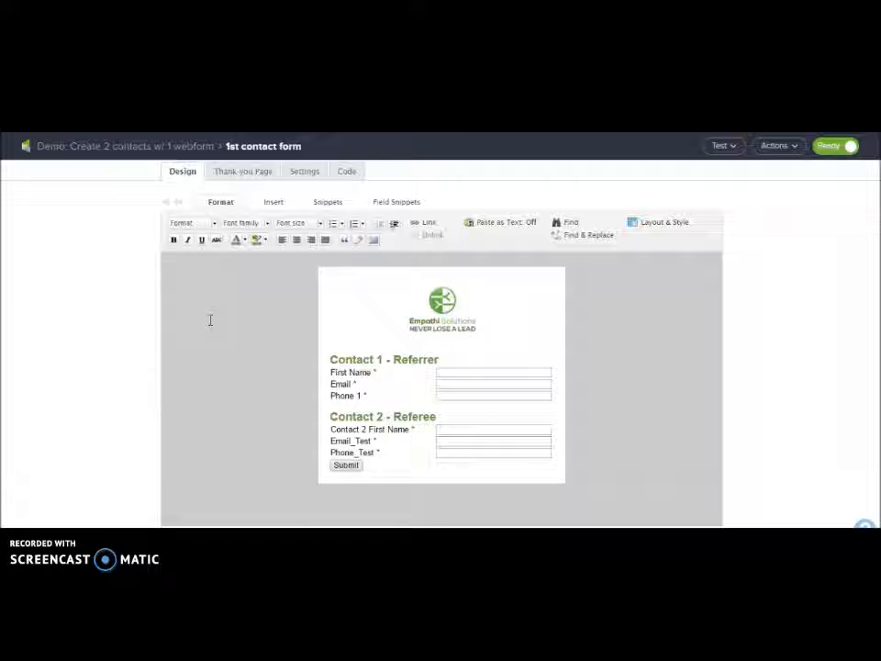
Review the Referrer and Referee headings and their First Name, Email and Phone rows
click(387, 360)
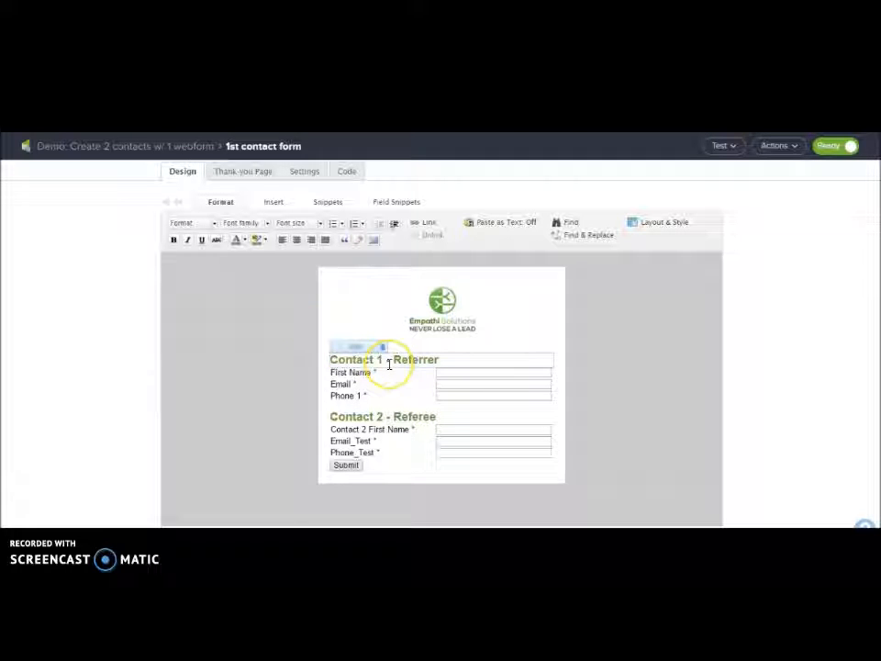
click(449, 362)
click(344, 414)
click(466, 418)
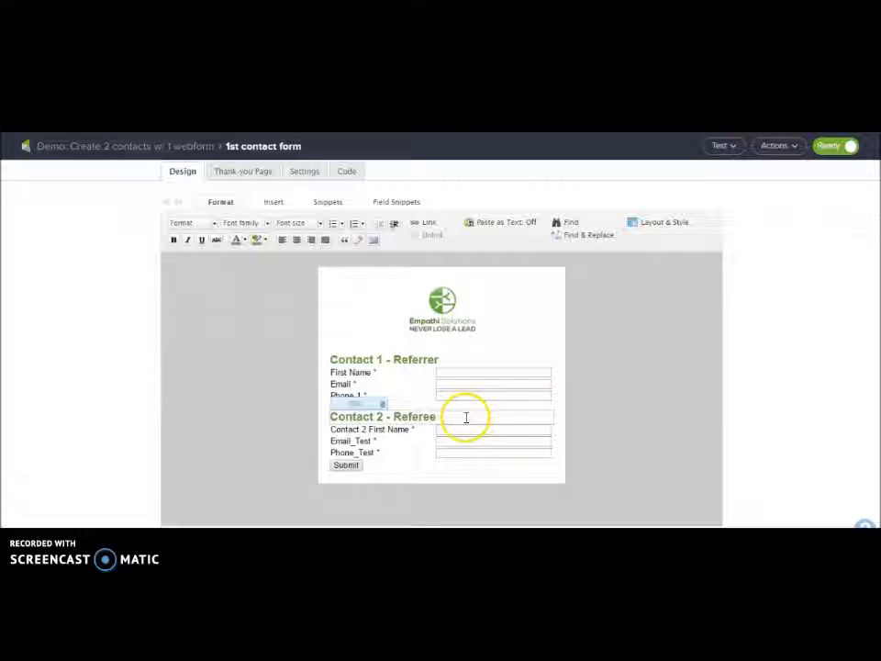
click(458, 362)
click(413, 449)
click(408, 443)
click(384, 381)
click(364, 373)
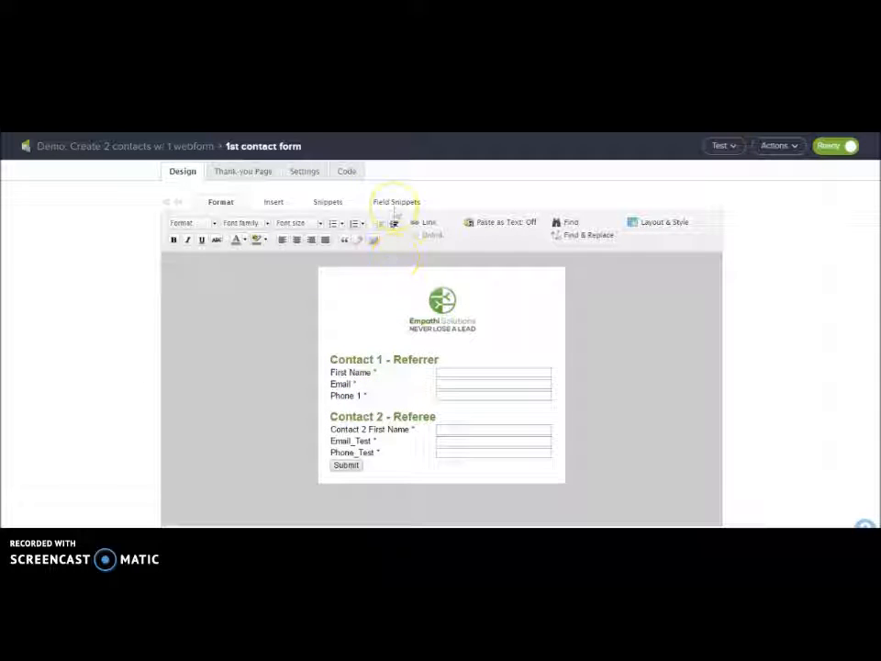
Demonstrate dragging the Phone field snippet into the form, then return to the campaign canvas
click(396, 202)
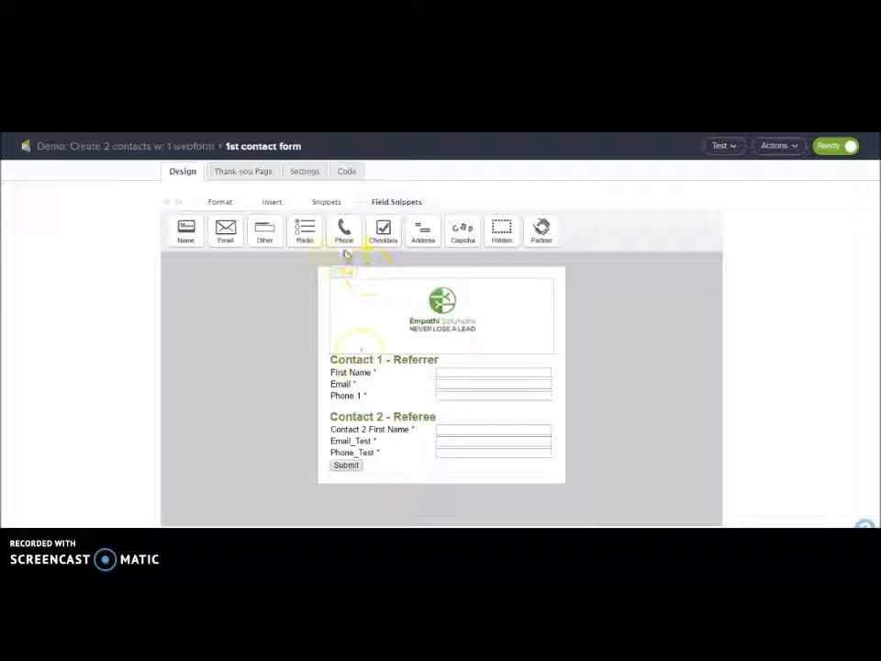
drag(342, 231, 410, 413)
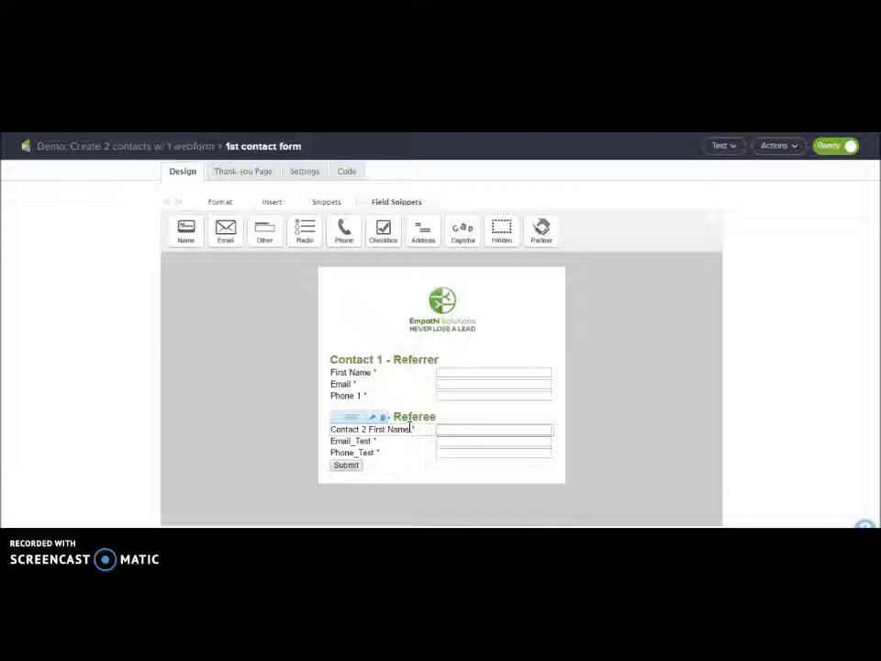
click(407, 433)
click(143, 146)
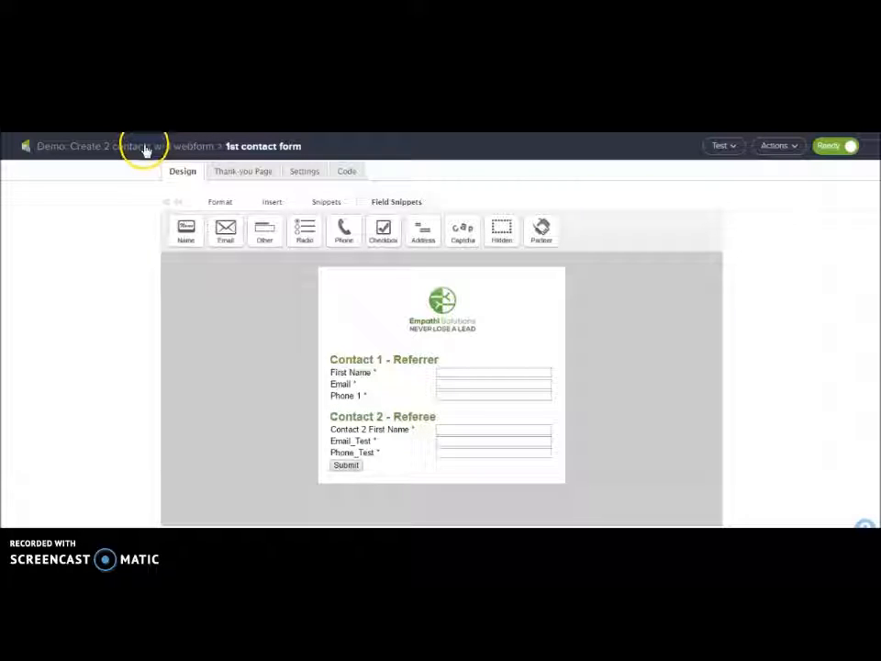
double_click(341, 316)
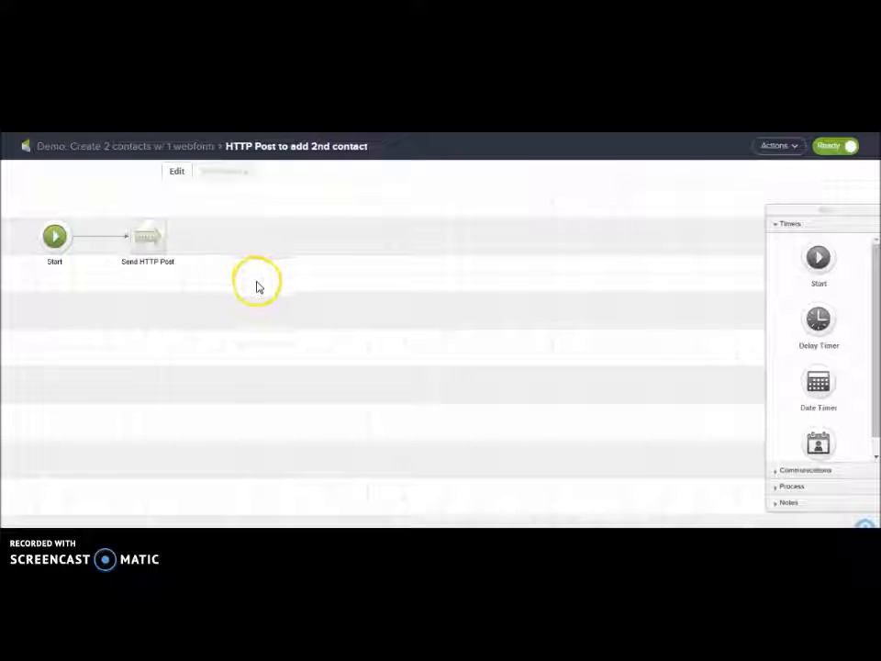
click(153, 154)
click(465, 391)
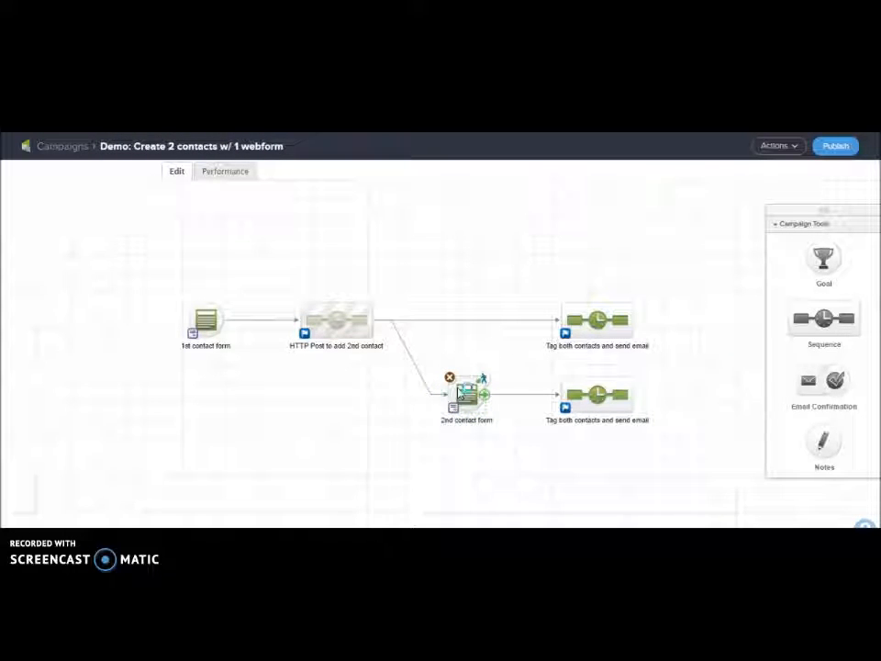
Open the 2nd contact form and demonstrate dragging the Name field snippet into it
double_click(462, 393)
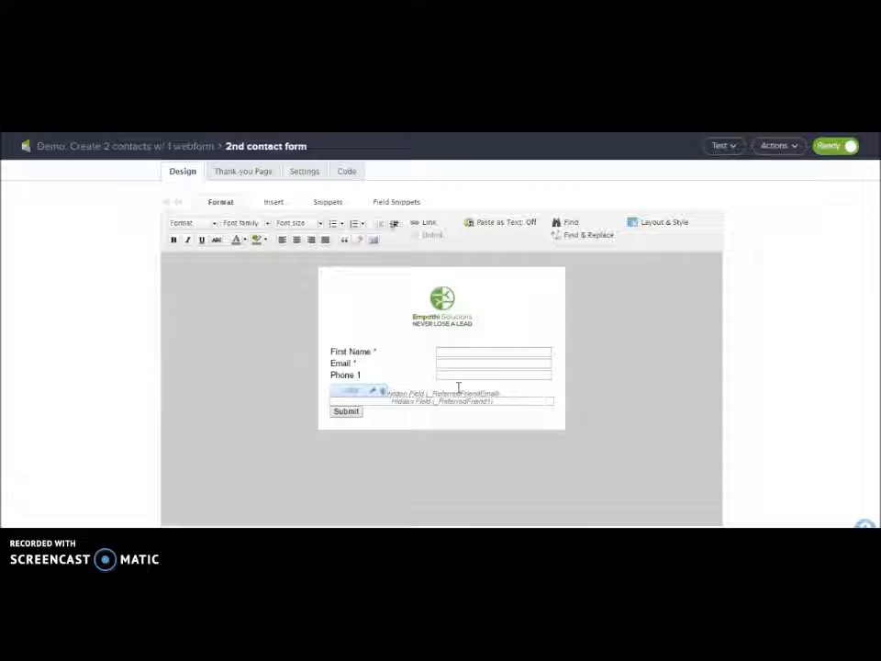
click(368, 303)
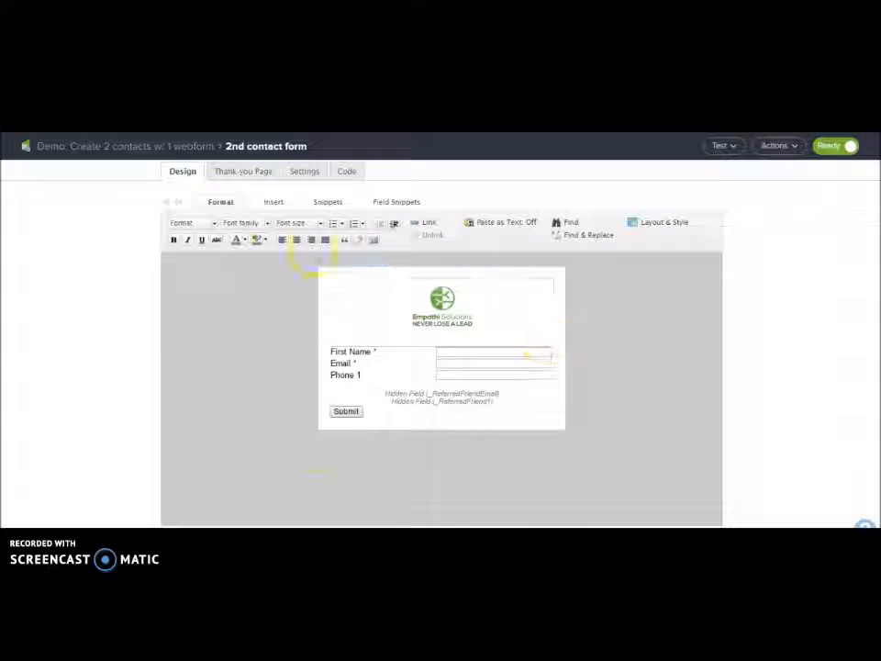
click(479, 287)
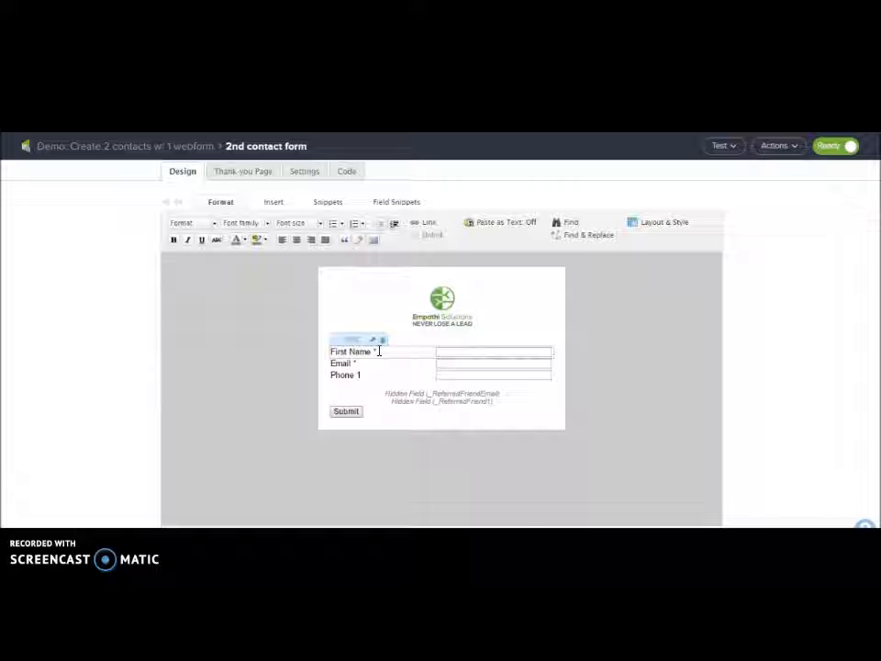
click(404, 202)
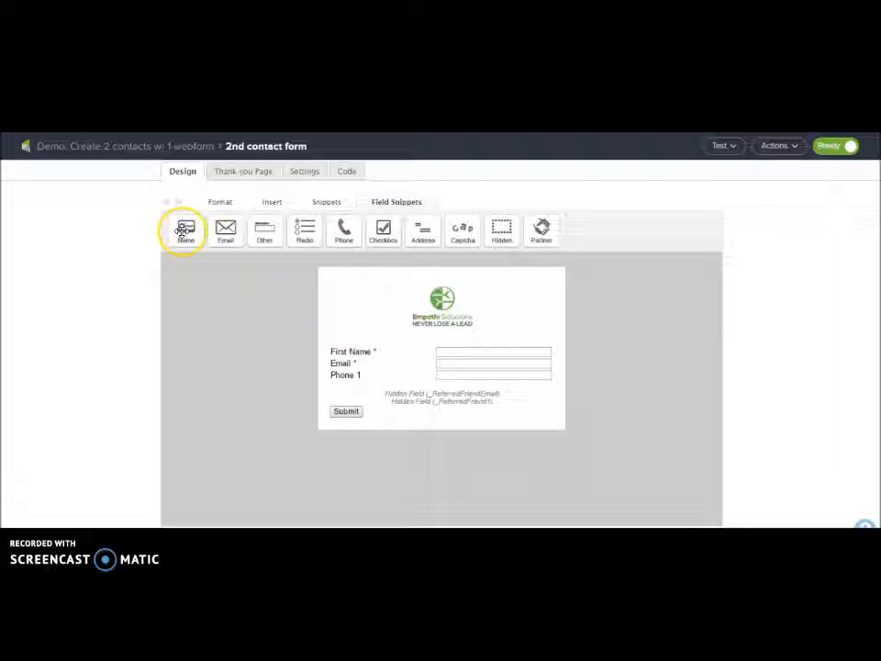
drag(184, 230, 390, 393)
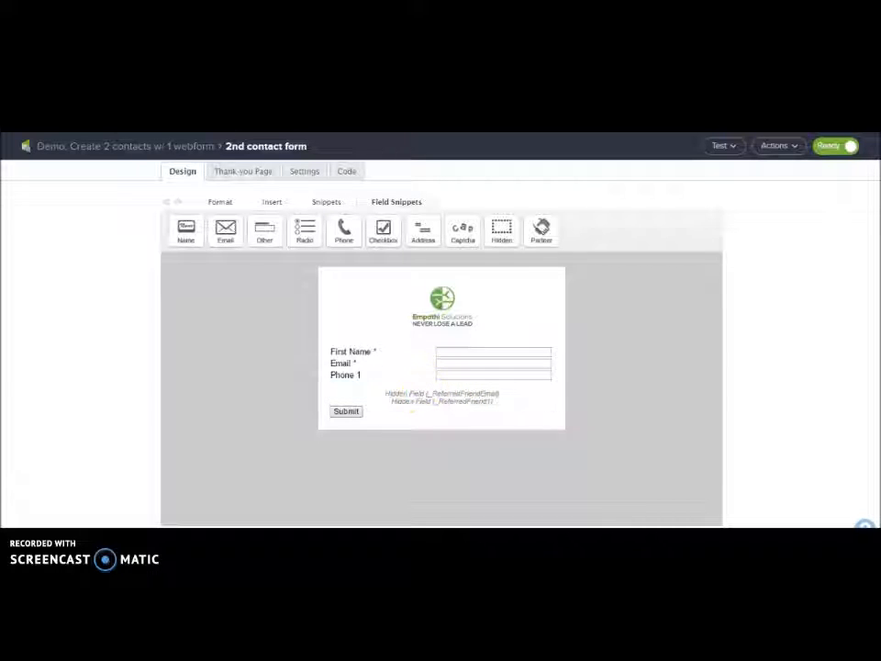
Show and select the 2nd contact form's unstyled HTML code, then bring Notepad forward
click(349, 174)
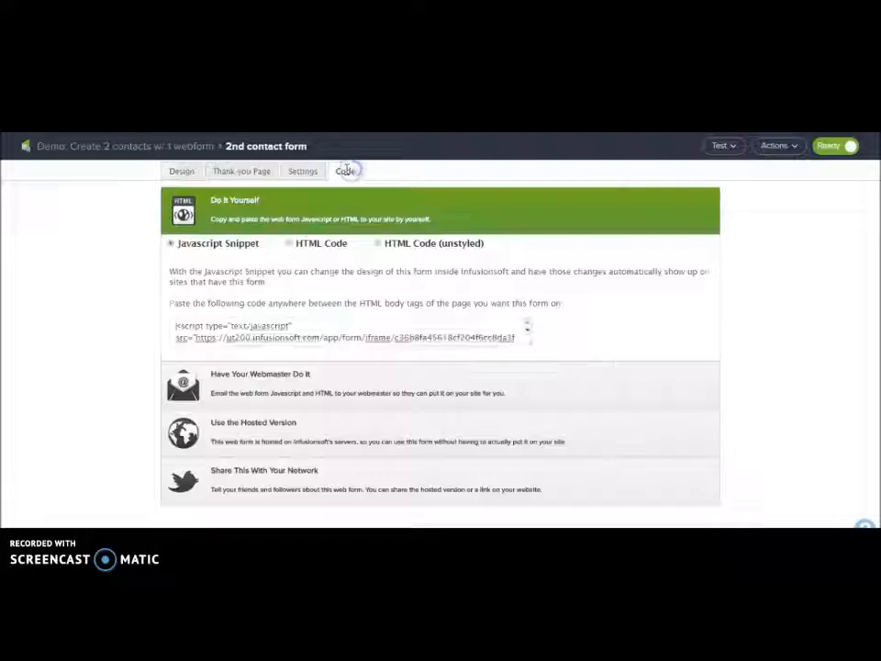
click(378, 244)
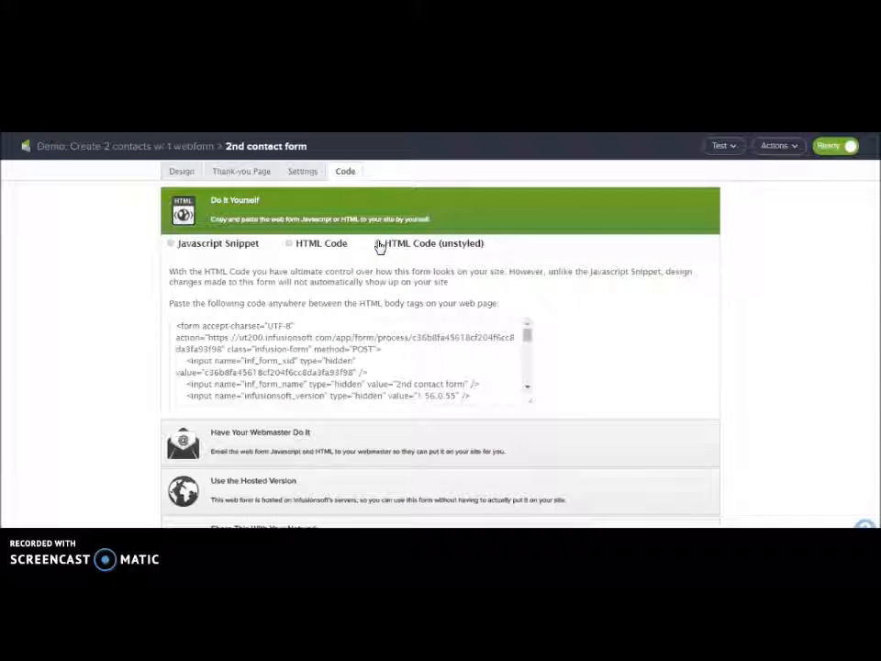
click(310, 365)
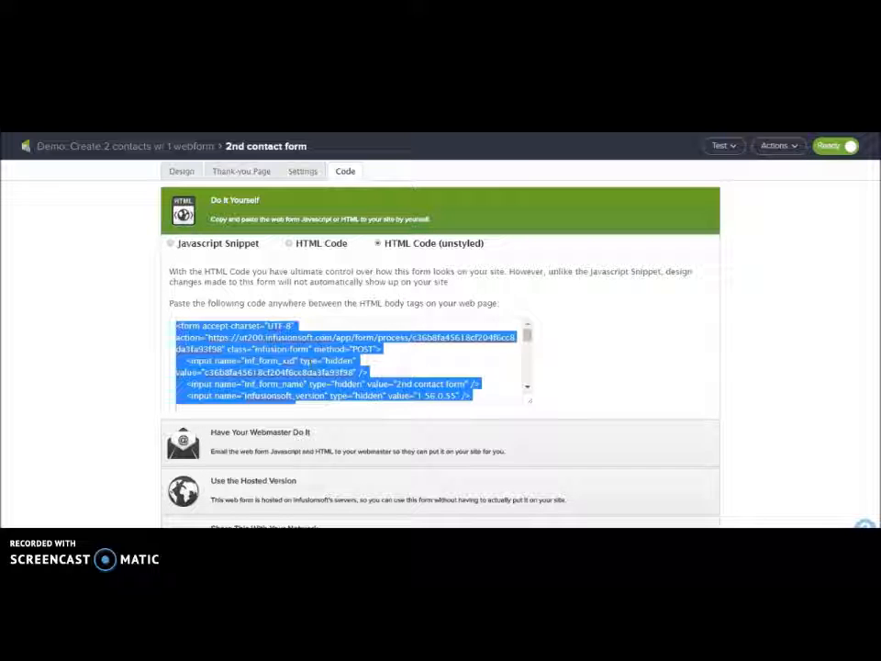
click(363, 514)
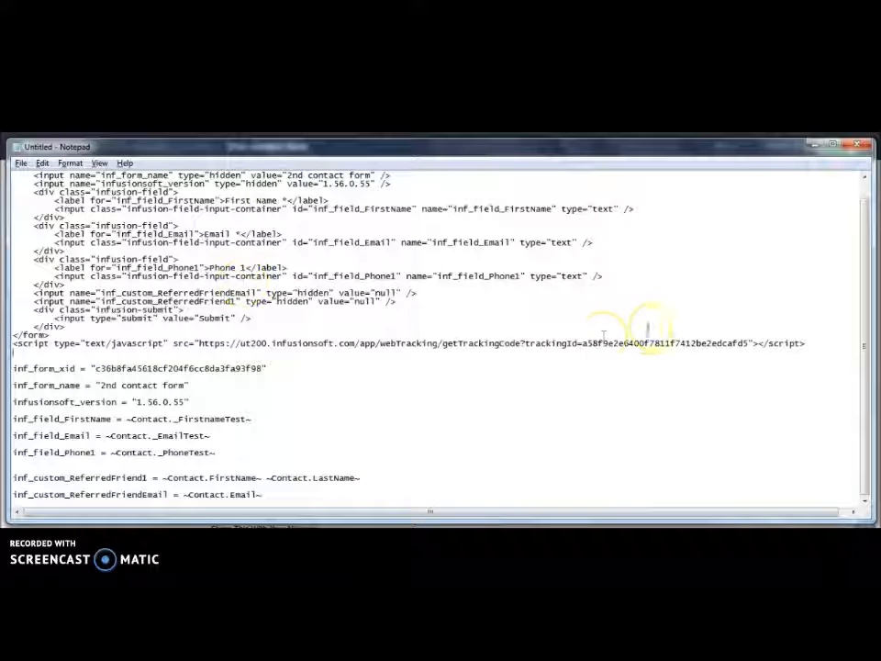
Match the hidden inf_form_xid, inf_form_name '2nd contact form' and 1.56.0.55 version values to the notes
scroll(725, 331, up, 1)
drag(826, 359, 16, 174)
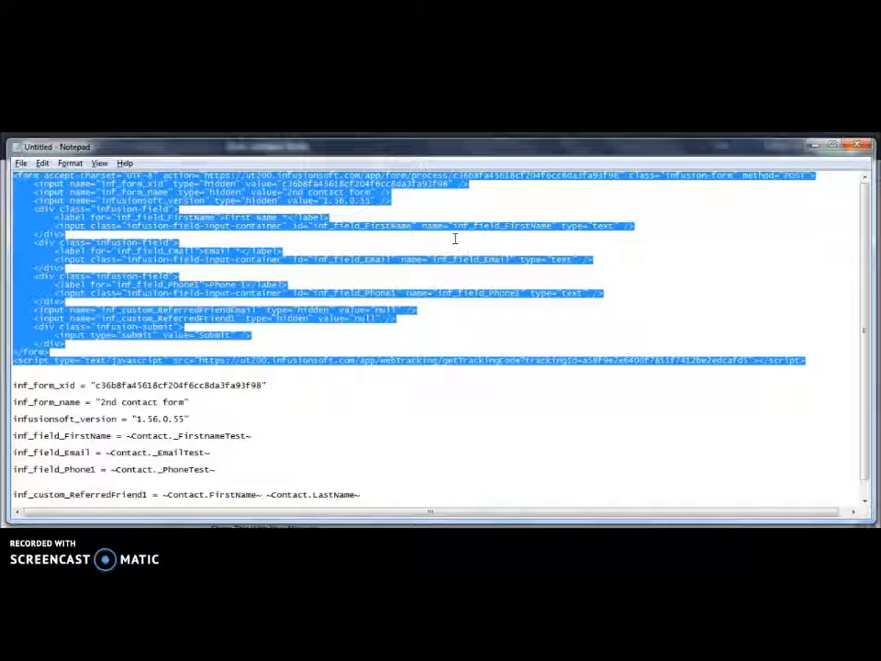
click(454, 184)
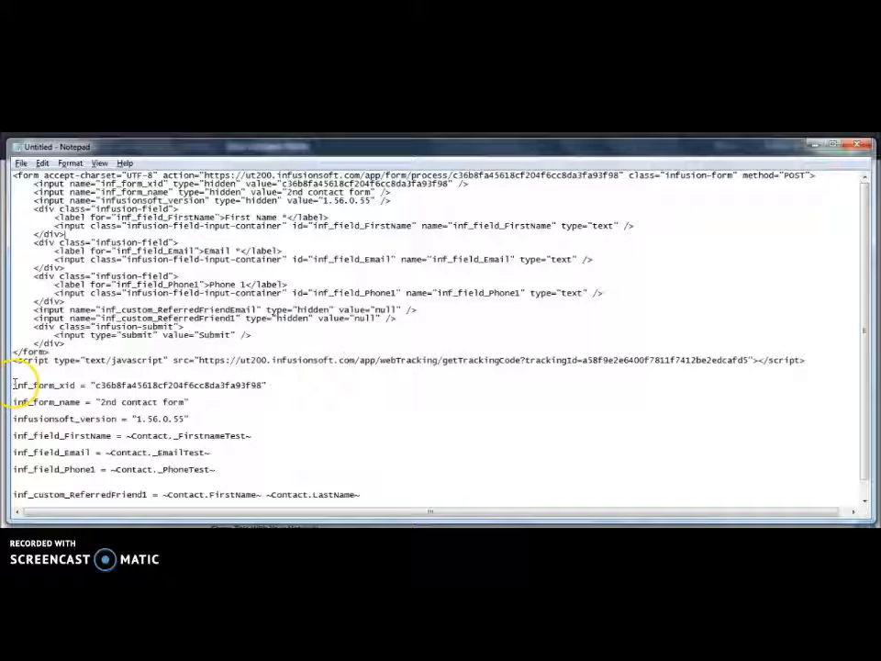
drag(13, 386, 79, 386)
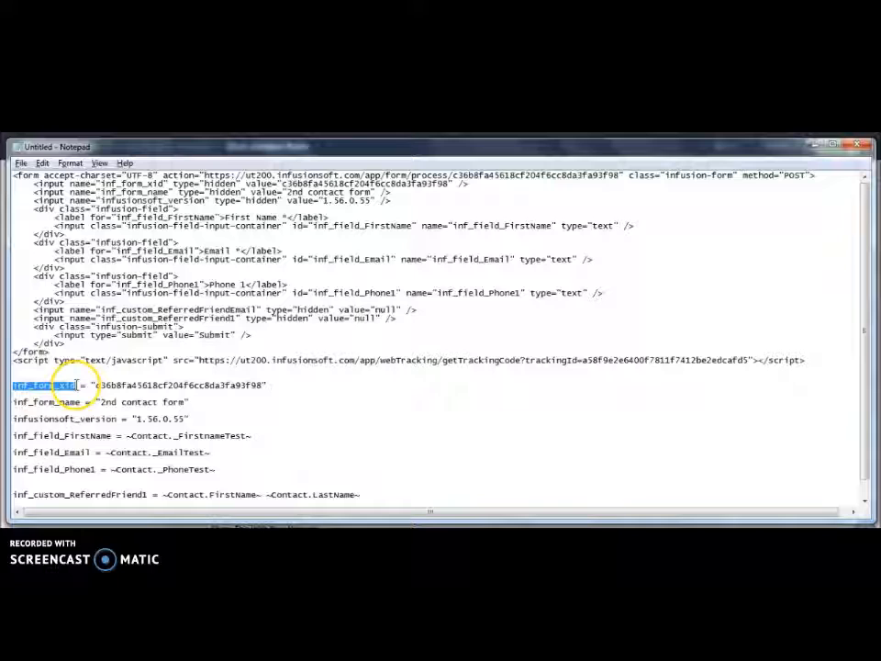
drag(101, 183, 161, 183)
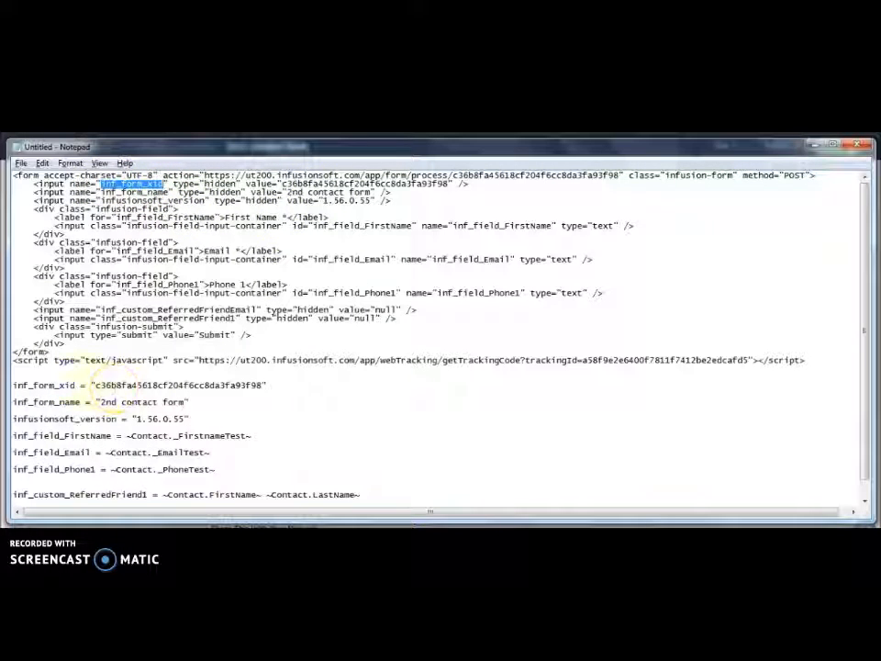
drag(279, 178, 374, 182)
click(294, 183)
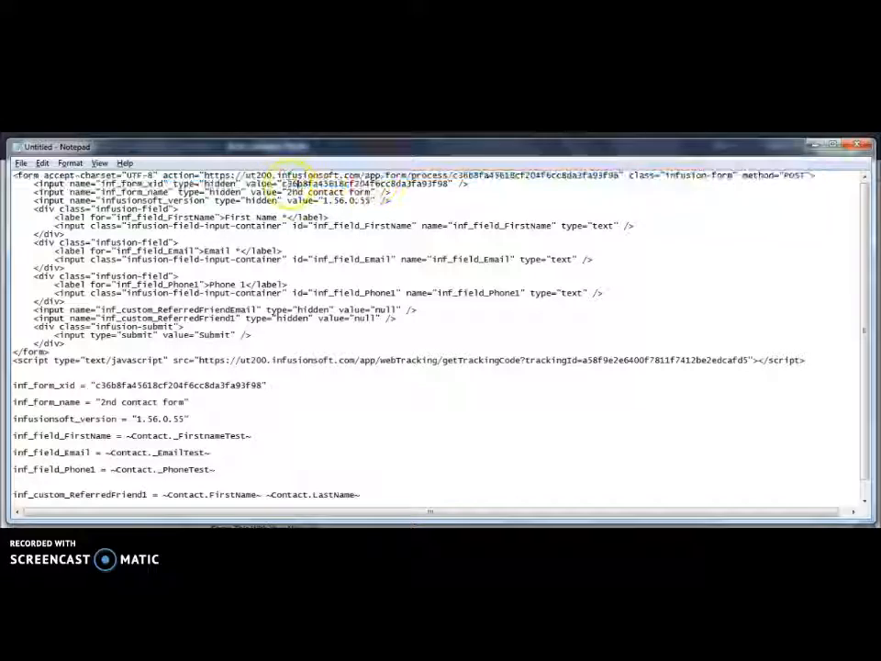
drag(282, 184, 448, 182)
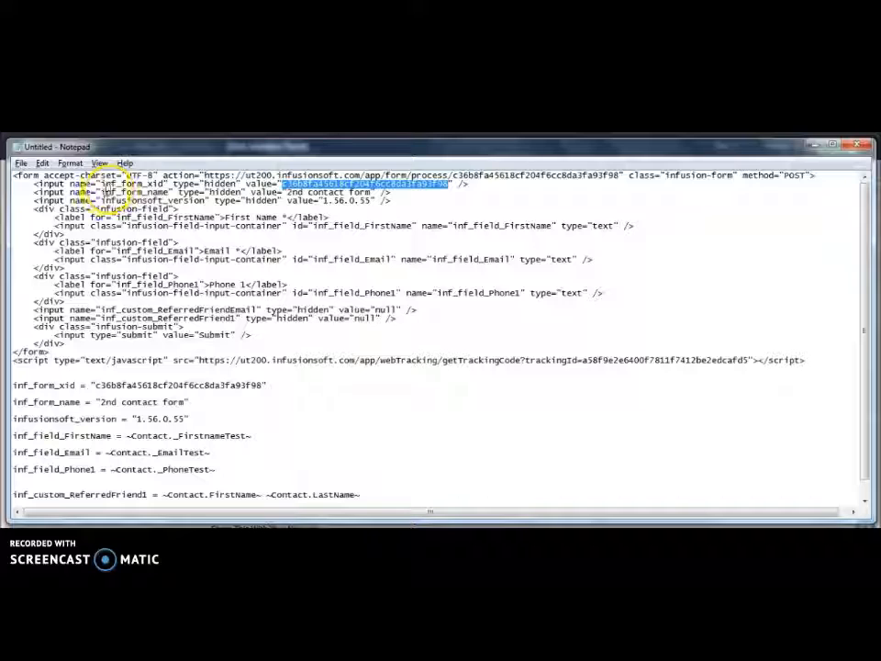
drag(103, 191, 147, 192)
click(288, 190)
drag(288, 192, 373, 192)
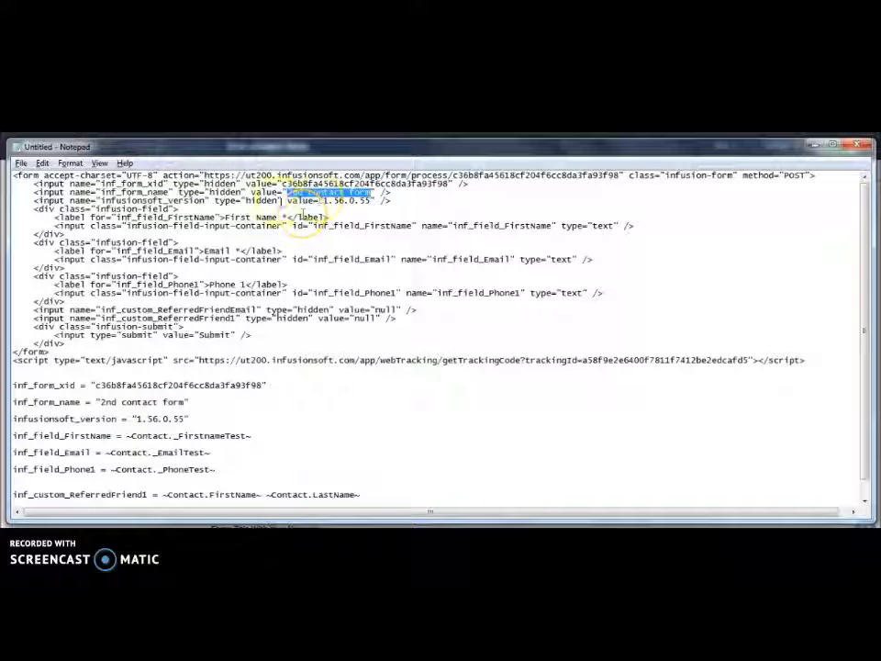
drag(324, 201, 370, 200)
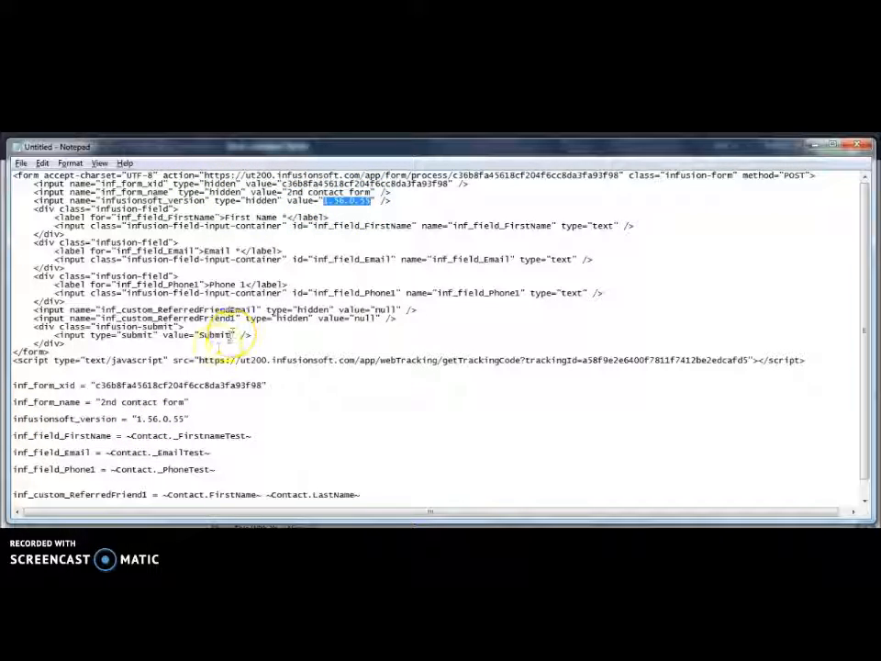
Match inf_field_FirstName, inf_field_Email and Phone1 input names in the code to the name = value list
drag(259, 468, 67, 439)
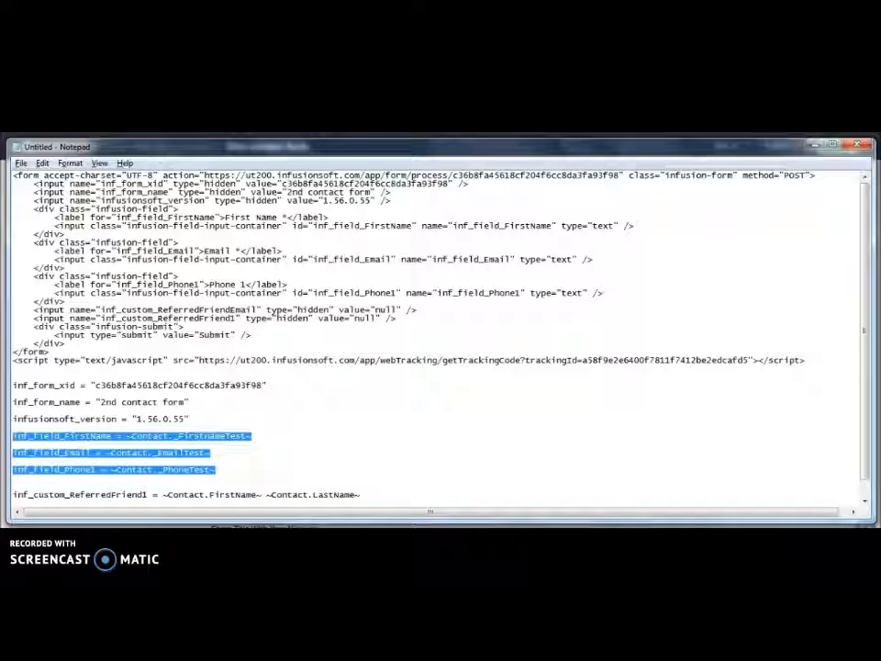
click(305, 451)
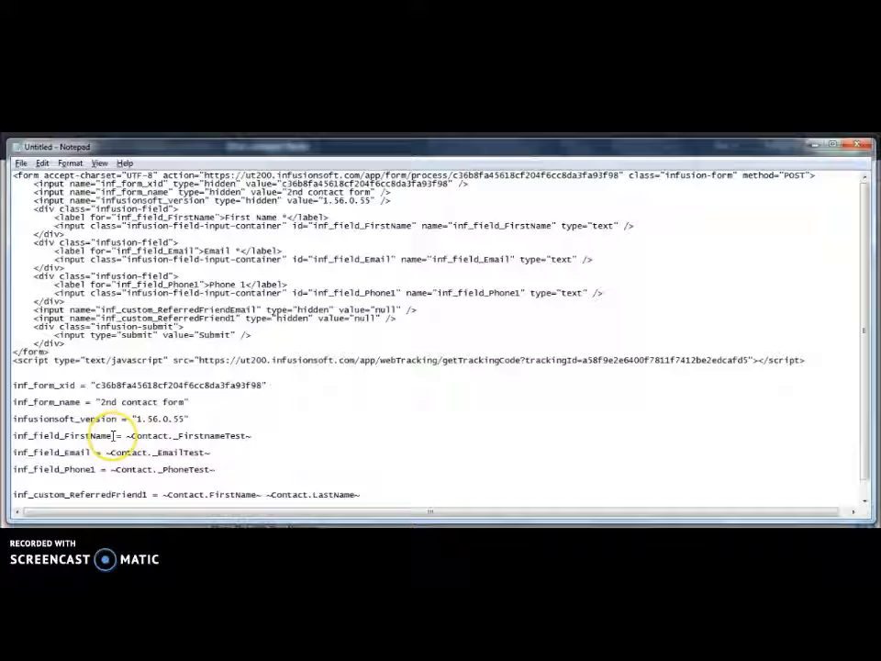
drag(114, 436, 13, 437)
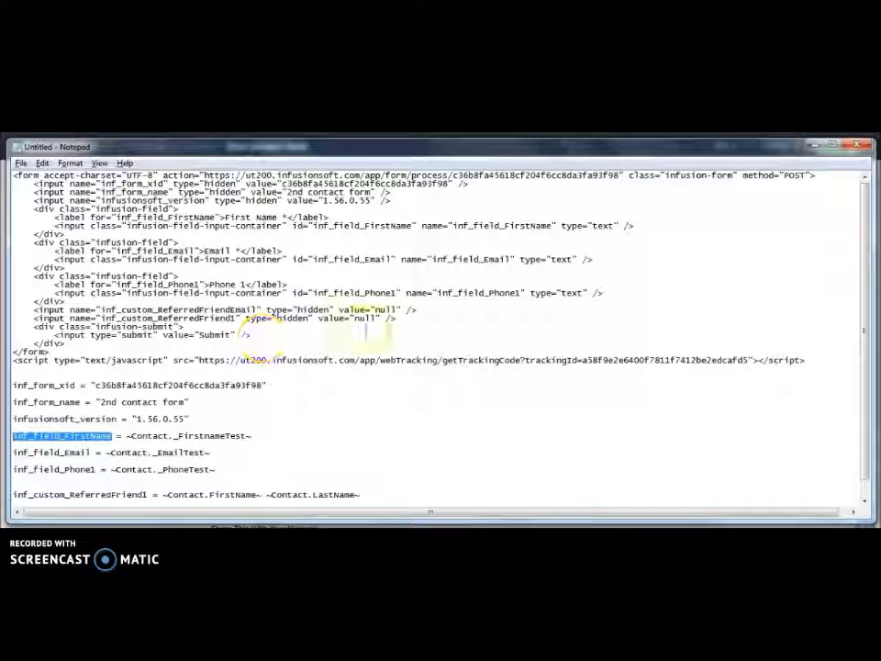
drag(453, 226, 550, 225)
drag(12, 453, 87, 453)
drag(432, 260, 509, 260)
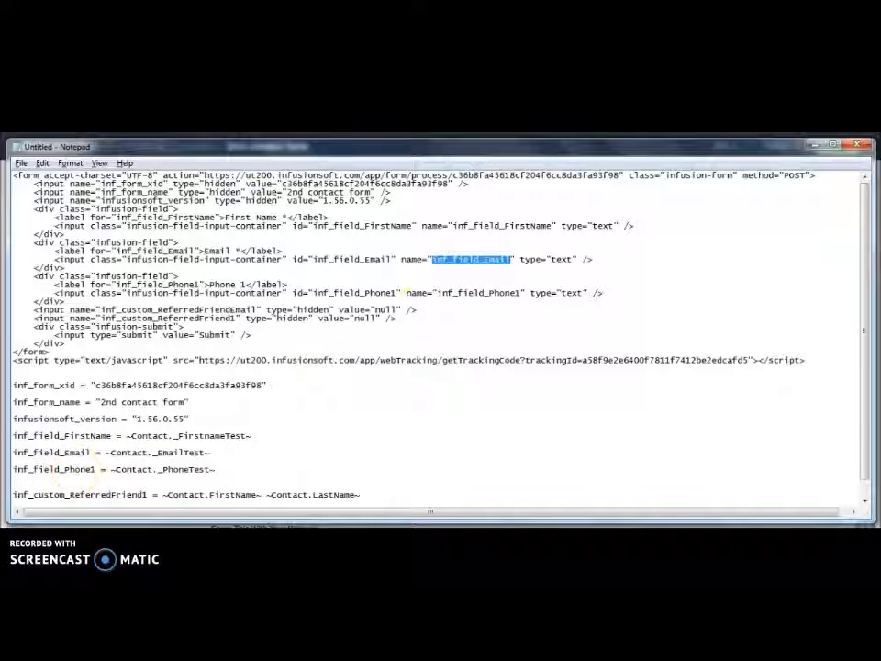
drag(437, 293, 517, 293)
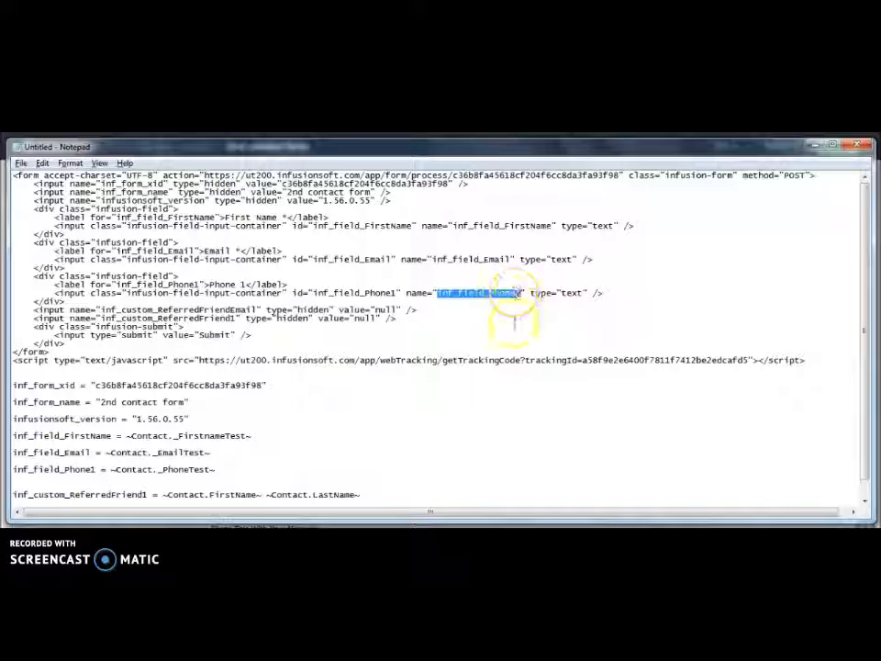
click(496, 334)
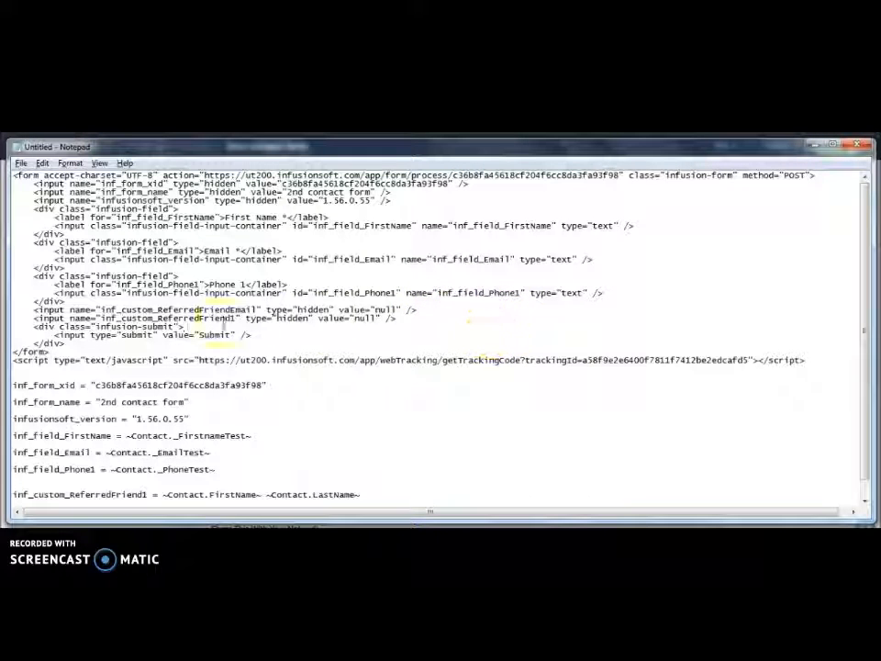
Pick out the hidden inf_custom_ReferredFriendEmail and inf_custom_ReferredFriend1 field names, then minimize Notepad
drag(100, 311, 257, 312)
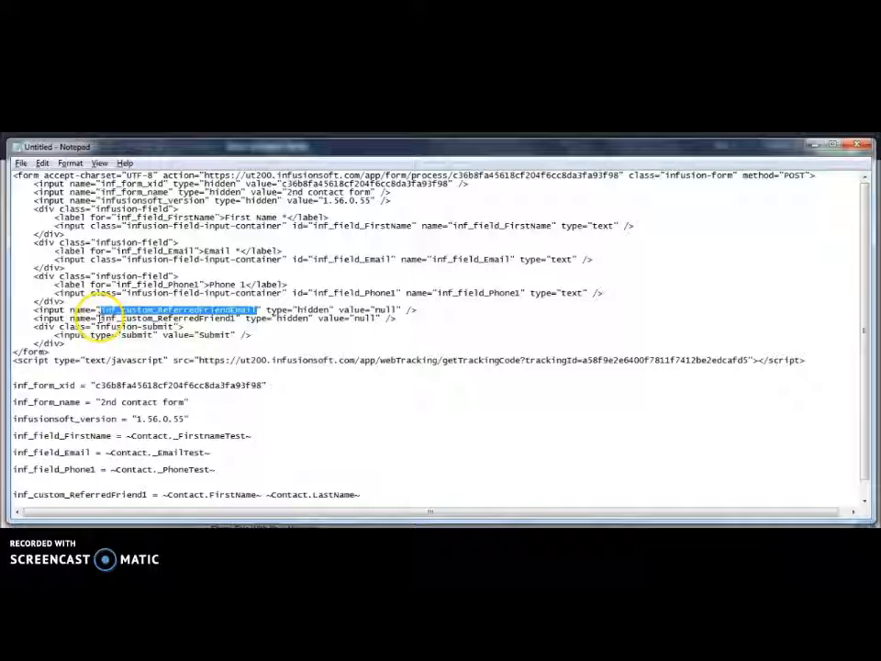
drag(100, 318, 237, 320)
click(265, 462)
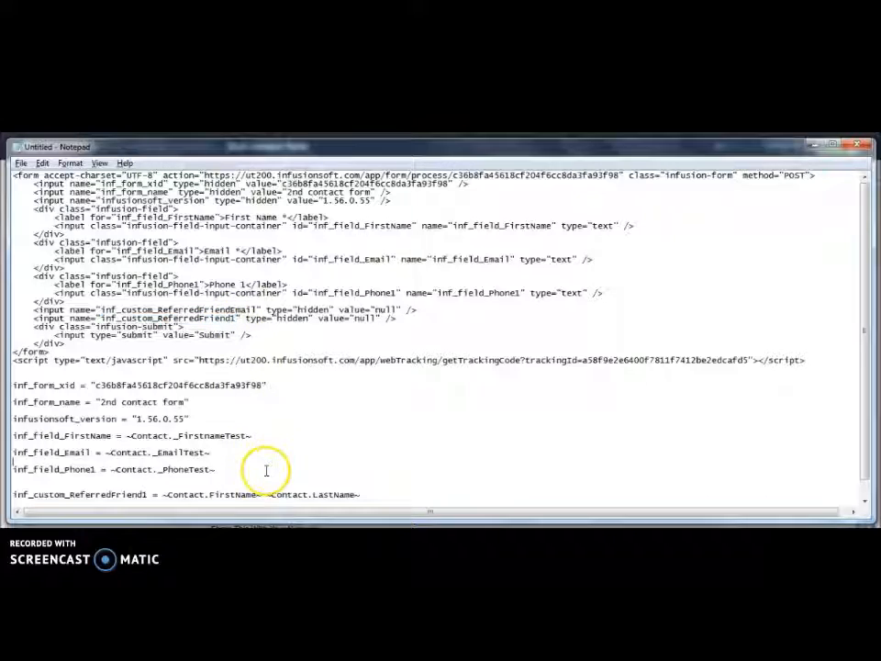
scroll(266, 471, down, 1)
drag(271, 495, 8, 478)
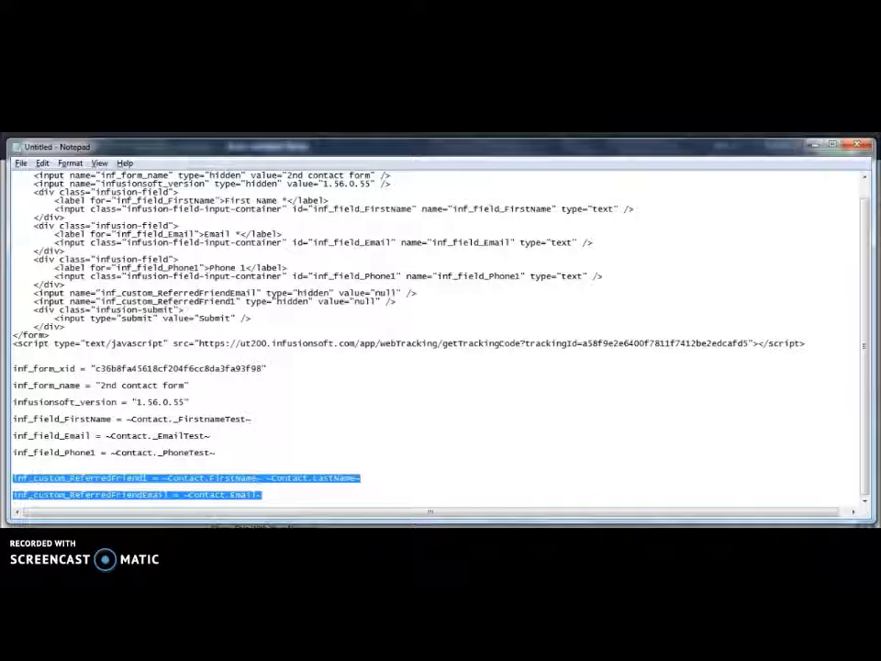
click(811, 146)
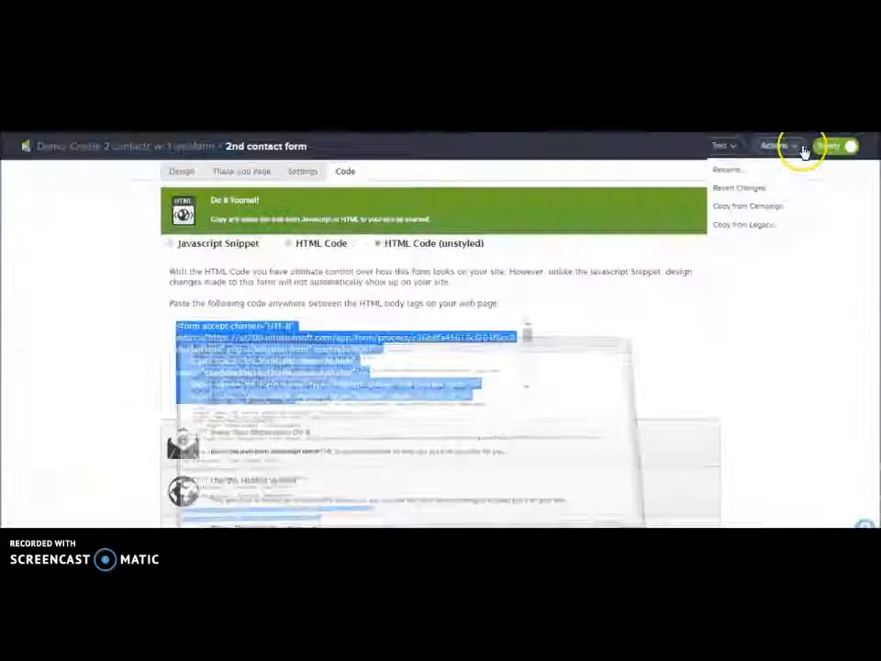
Open the Send HTTP Post step in the HTTP Post sequence and check its POST URL
click(123, 145)
double_click(329, 317)
double_click(150, 237)
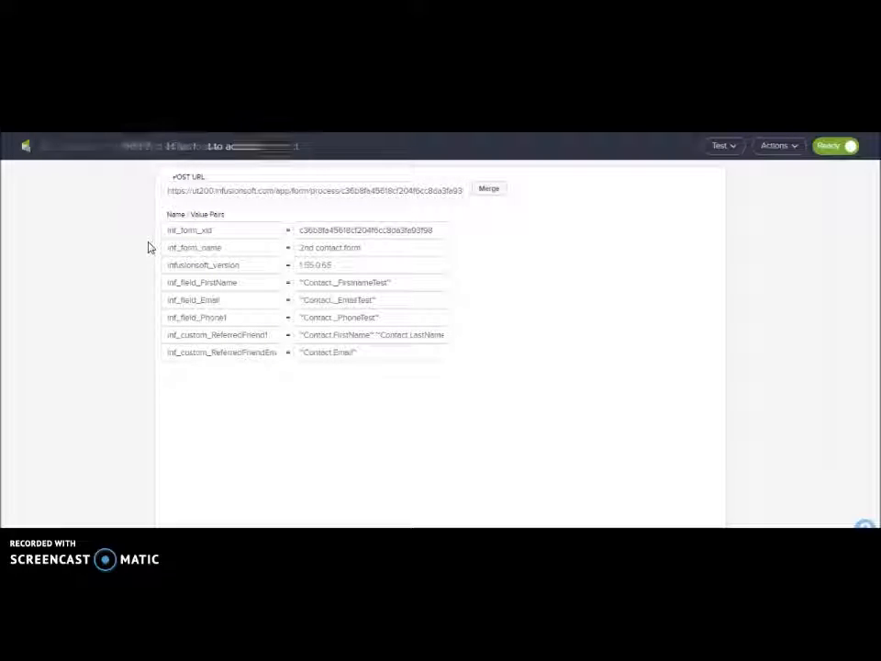
click(195, 190)
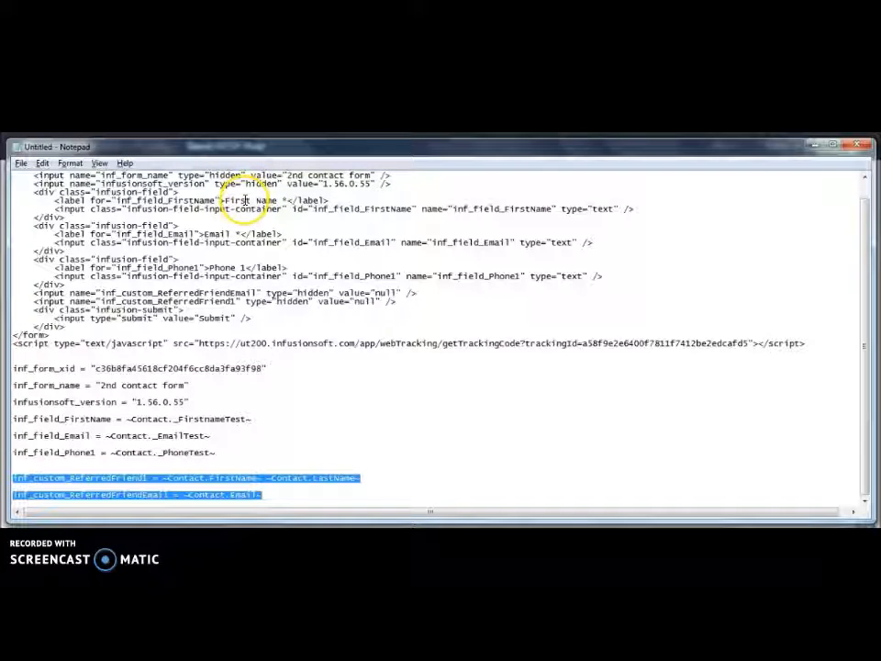
Compare the form's action URL in Notepad with the step's POST URL and its form ID
scroll(352, 318, up, 1)
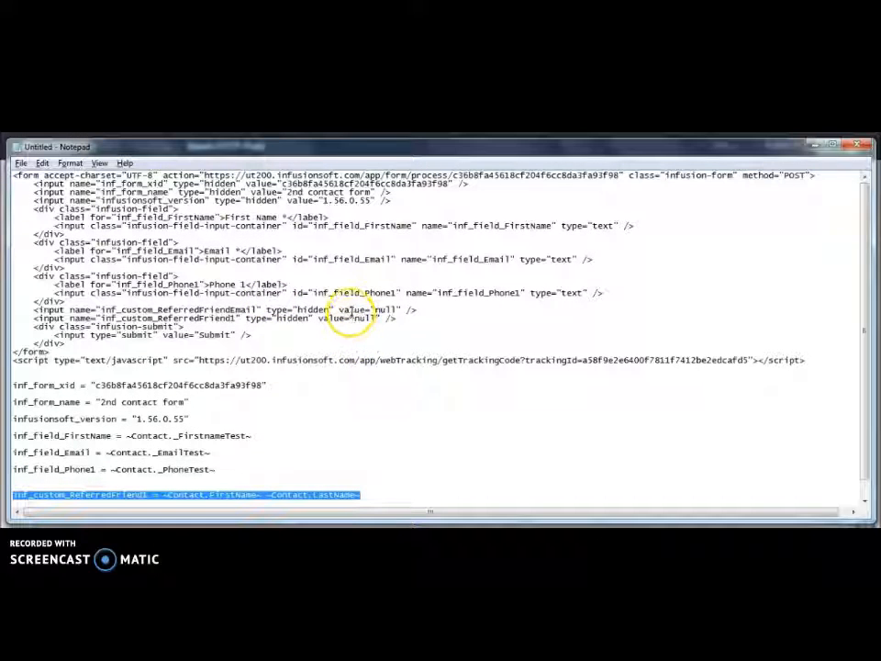
drag(204, 174, 607, 187)
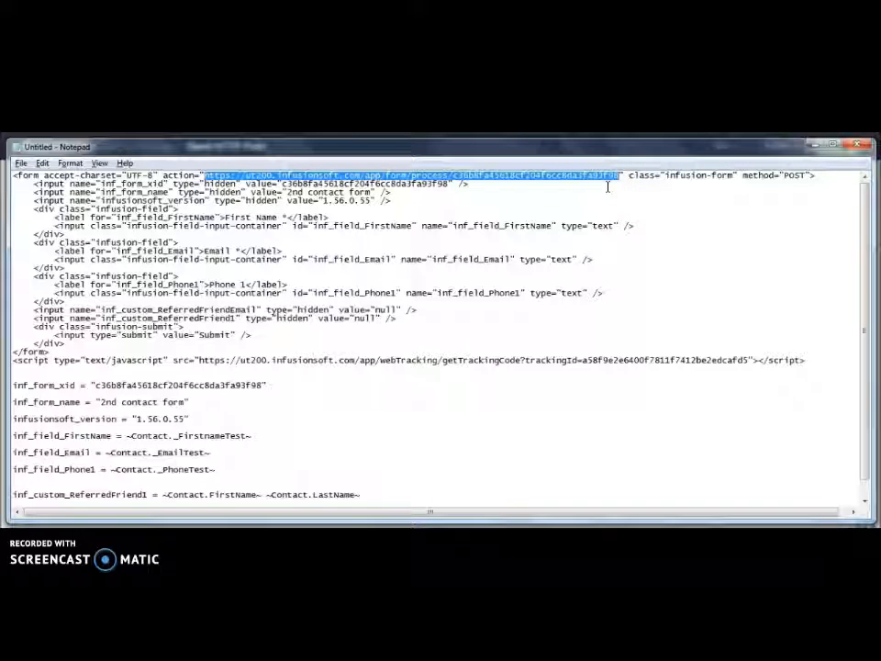
click(813, 144)
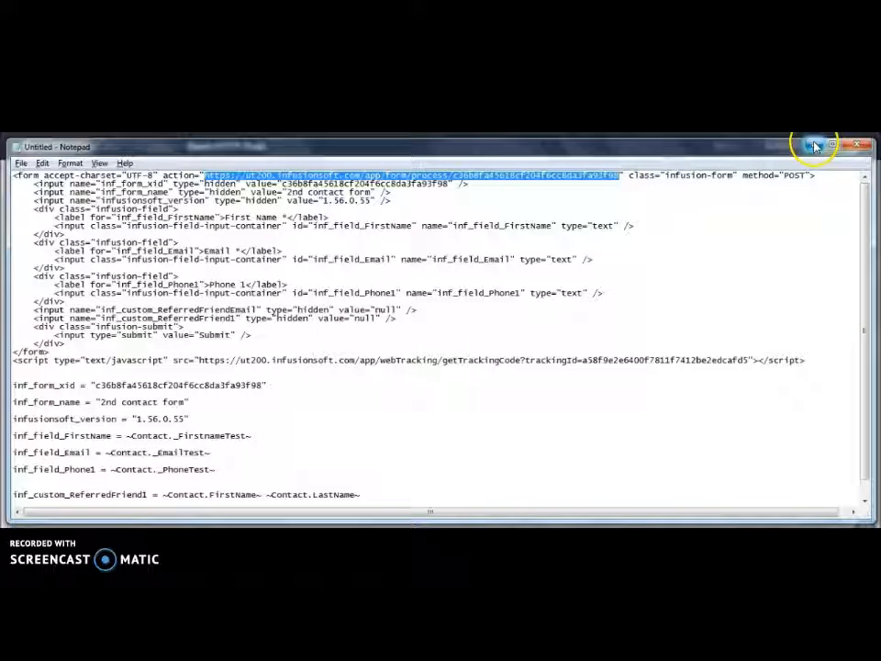
click(334, 187)
drag(338, 190, 561, 191)
click(533, 237)
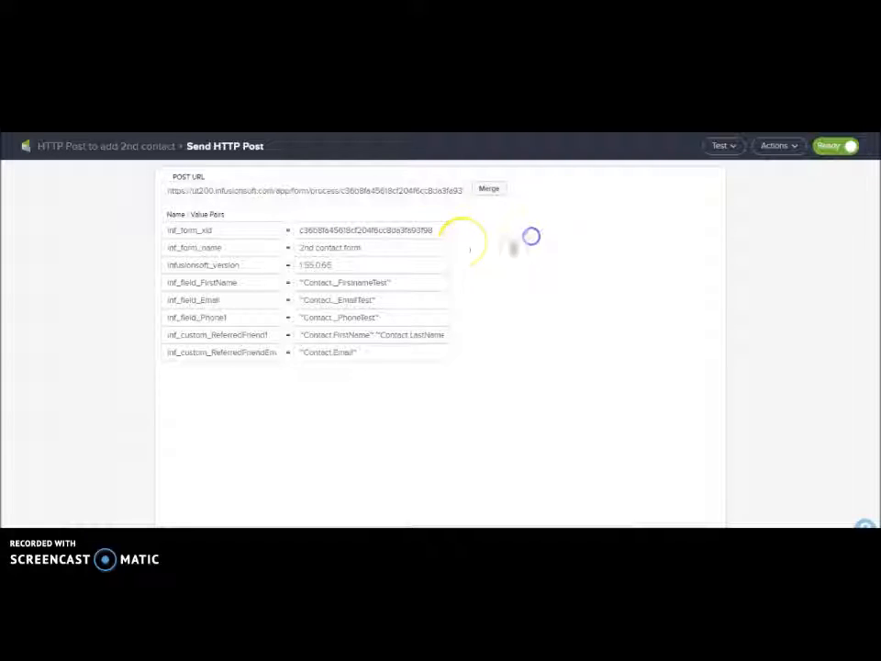
click(224, 228)
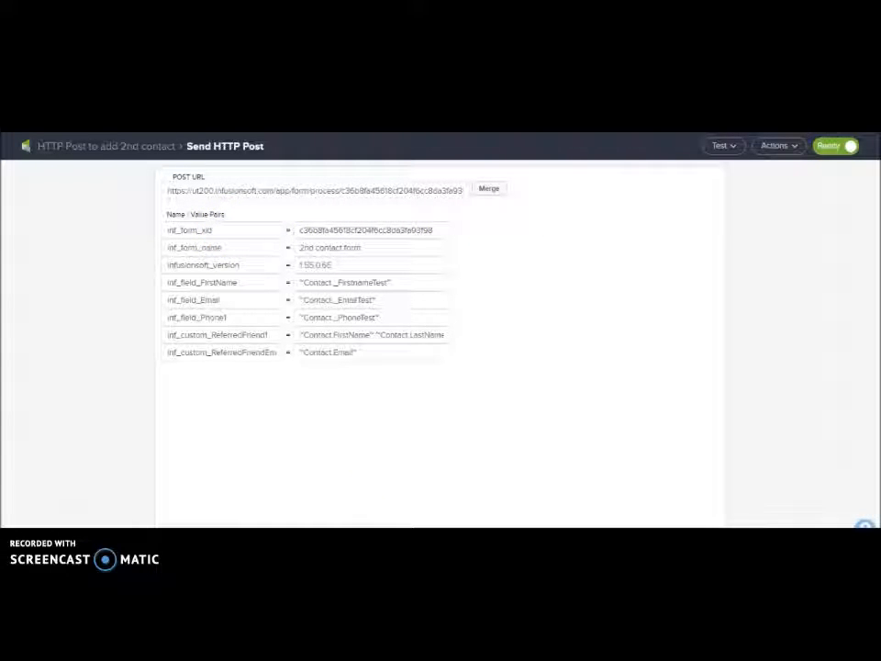
click(301, 532)
drag(190, 419, 5, 381)
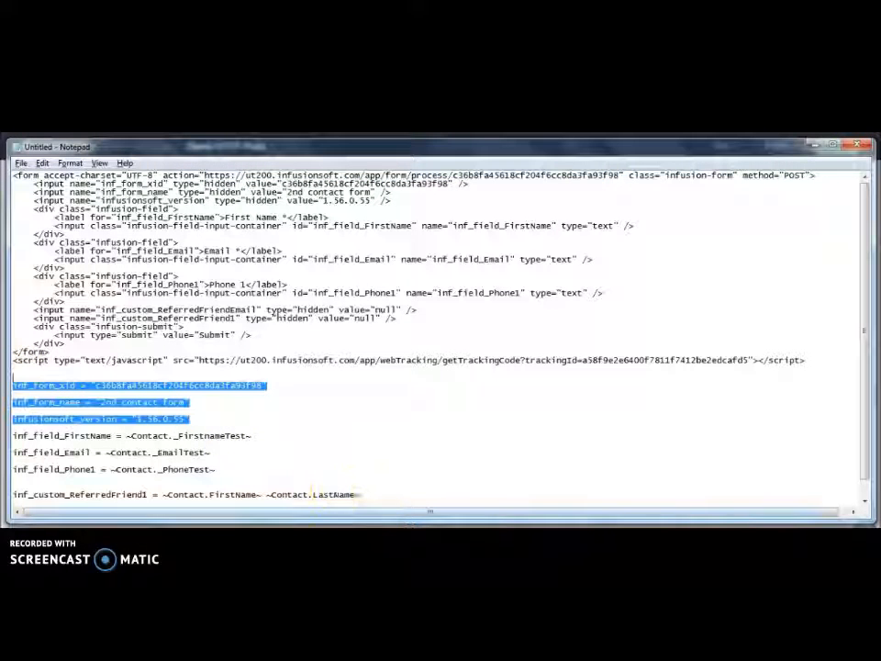
click(377, 532)
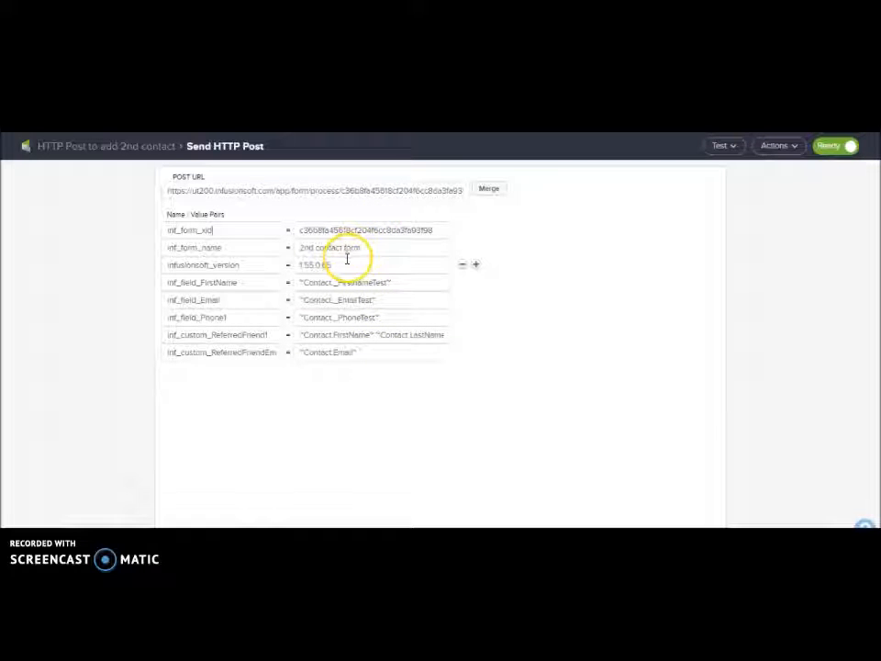
click(248, 281)
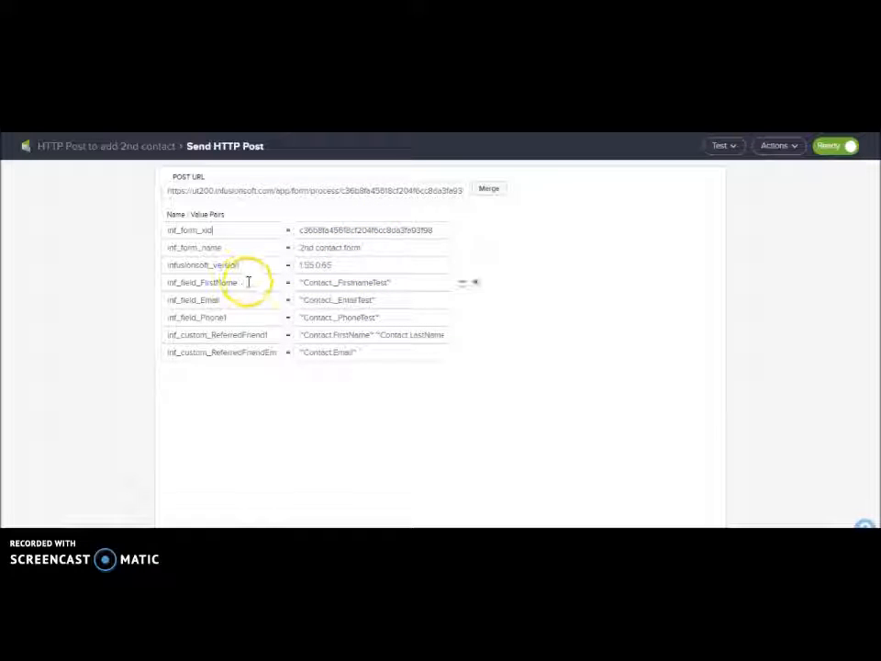
drag(247, 281, 144, 282)
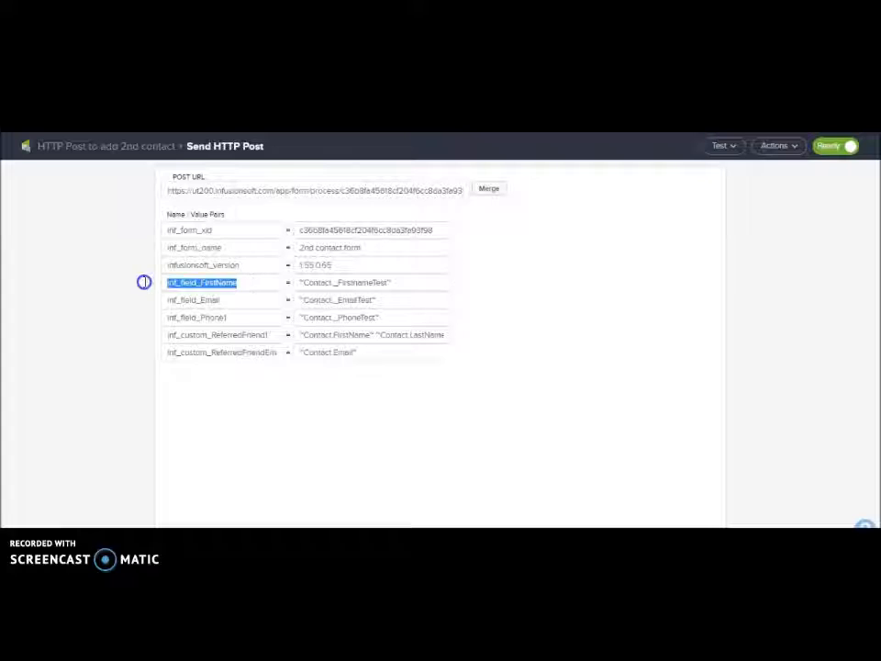
click(249, 300)
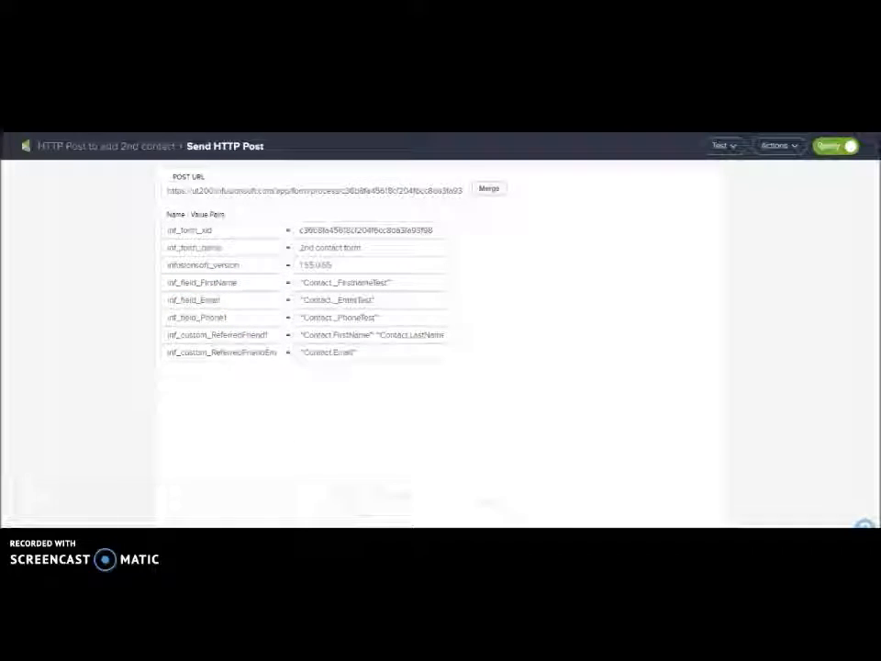
key(alt+Tab)
scroll(278, 461, down, 1)
click(123, 458)
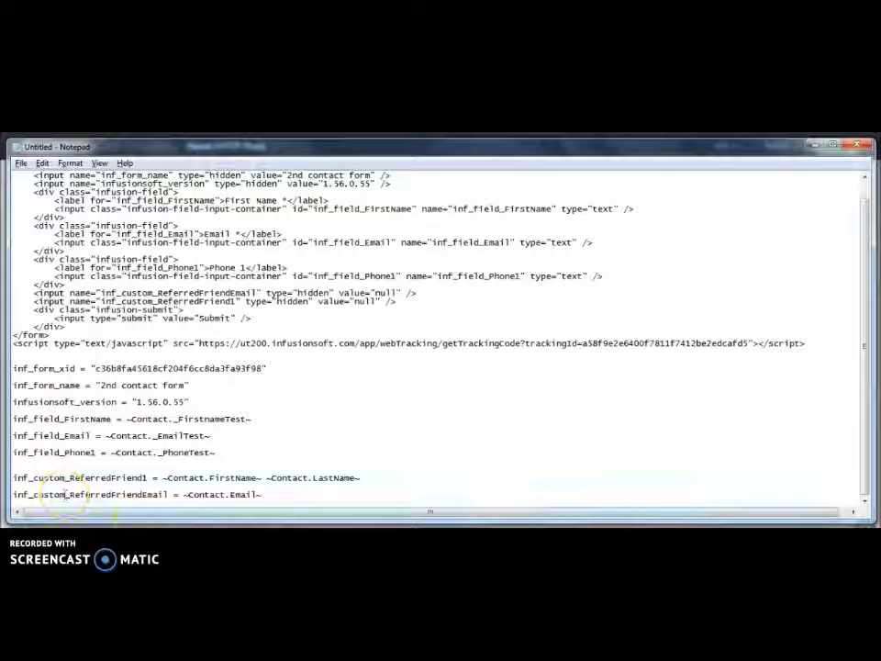
key(alt+Tab)
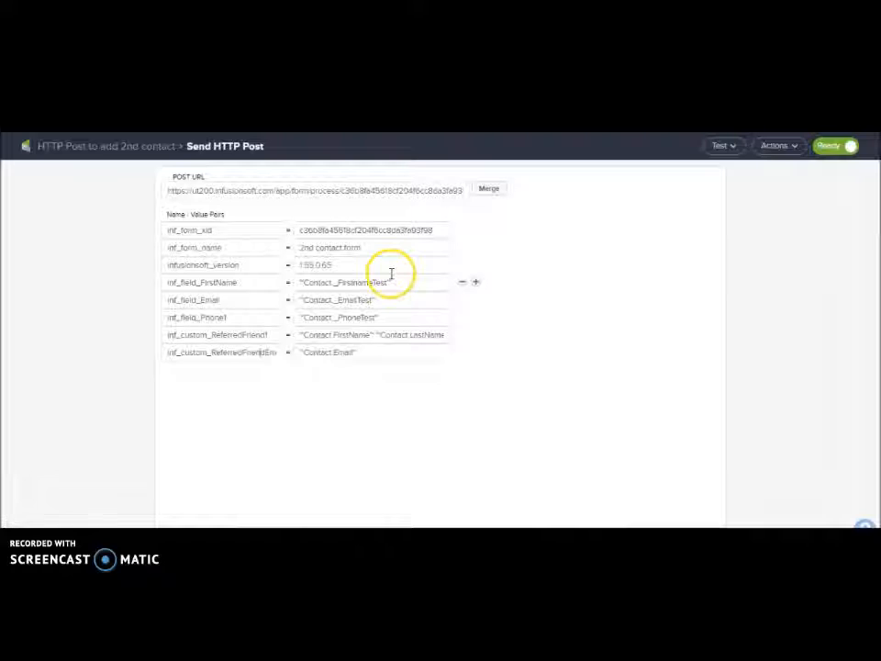
drag(413, 282, 278, 274)
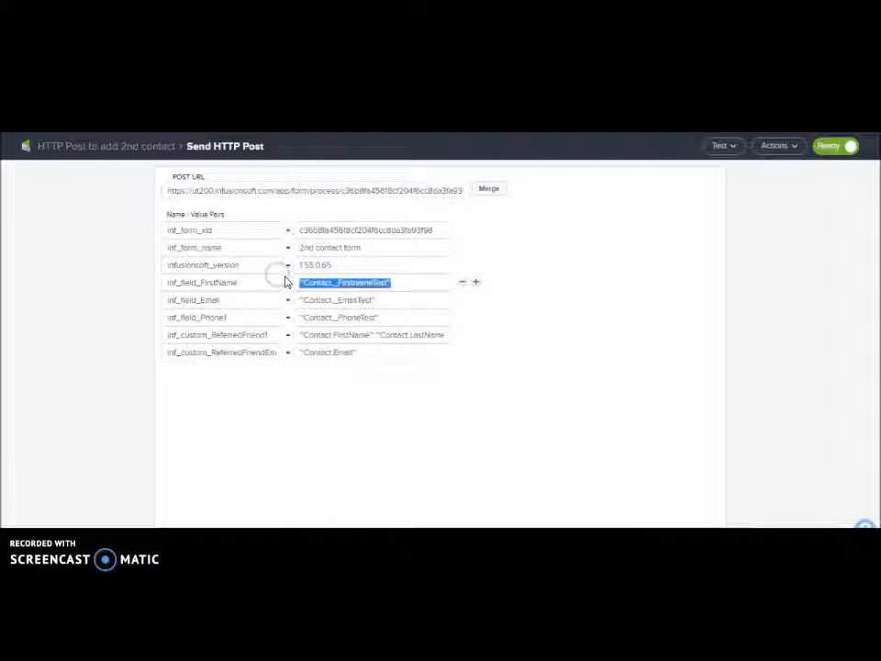
click(400, 284)
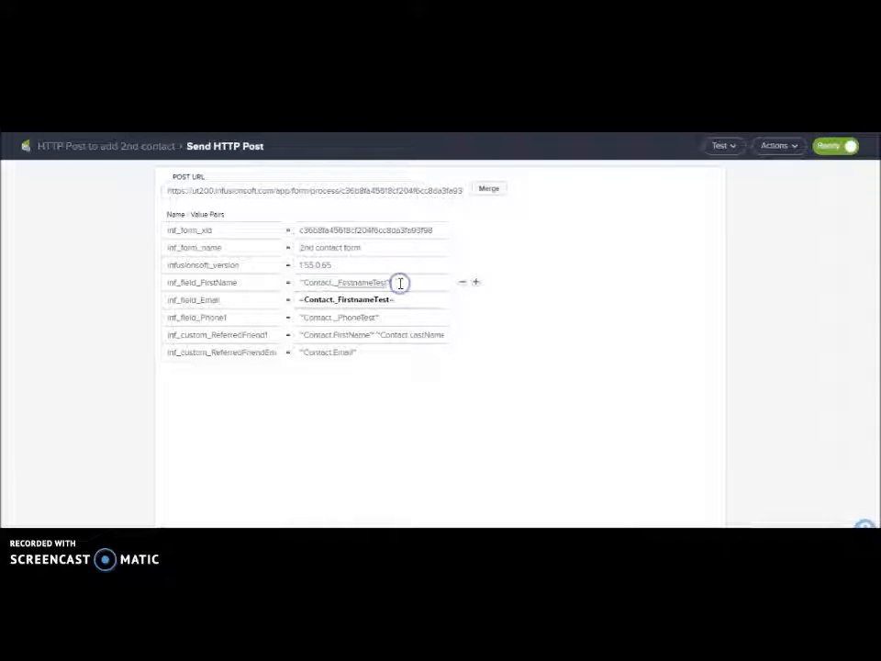
click(584, 275)
key(alt+Tab)
key(super+Down)
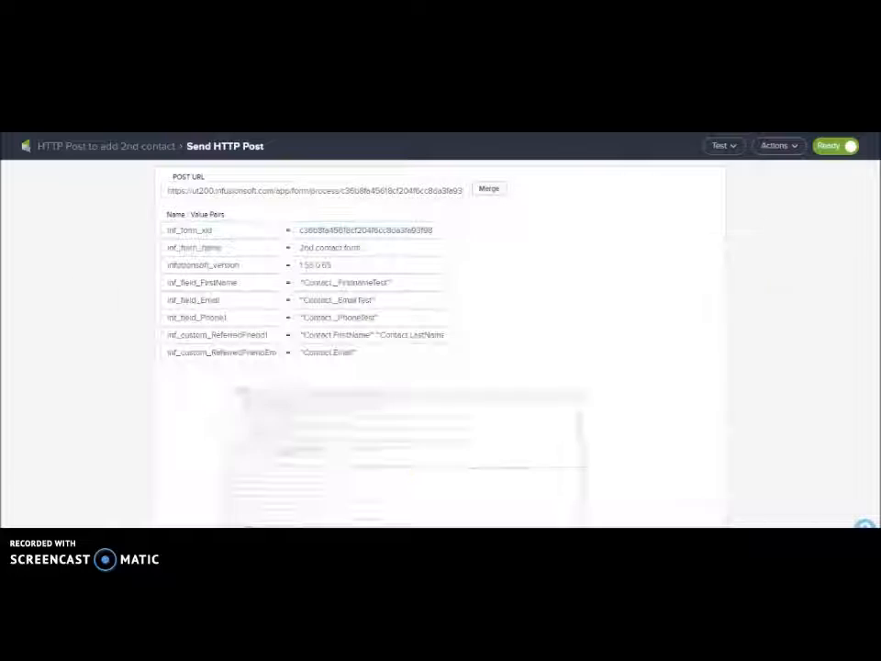
click(418, 284)
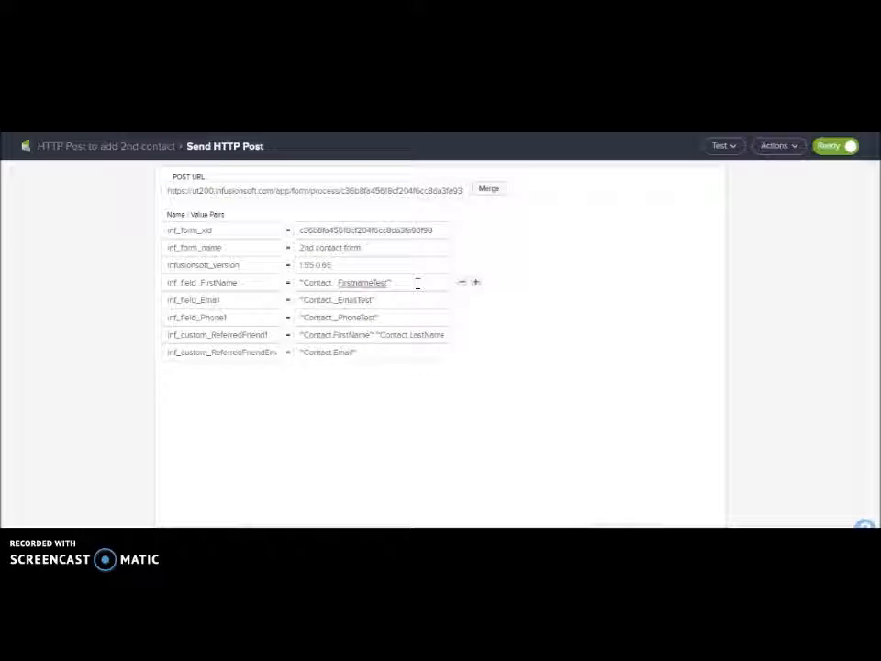
Map inf_custom_ReferredFriend1 to First and Last Name merge fields and the referred-friend email to Email
click(490, 190)
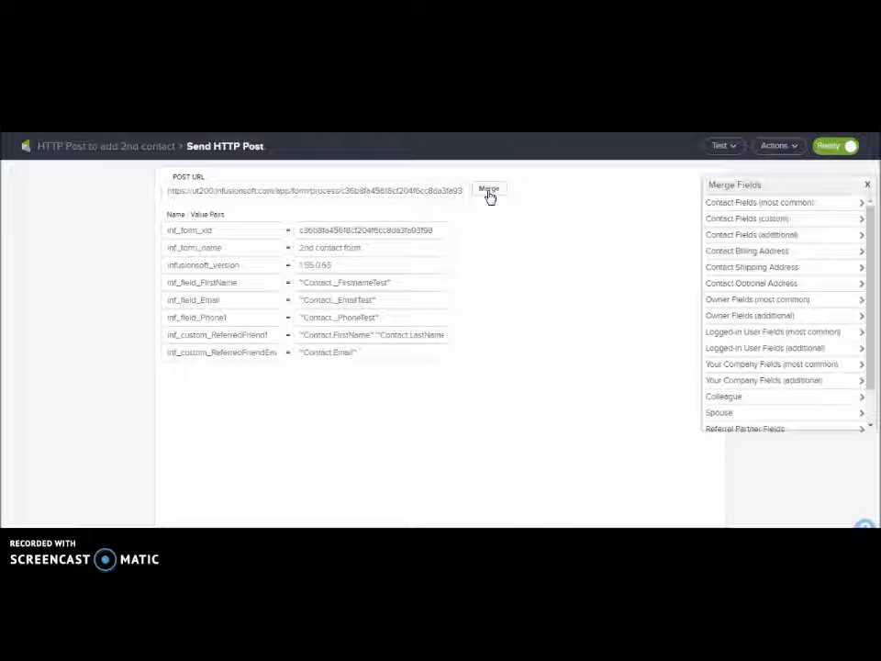
click(776, 220)
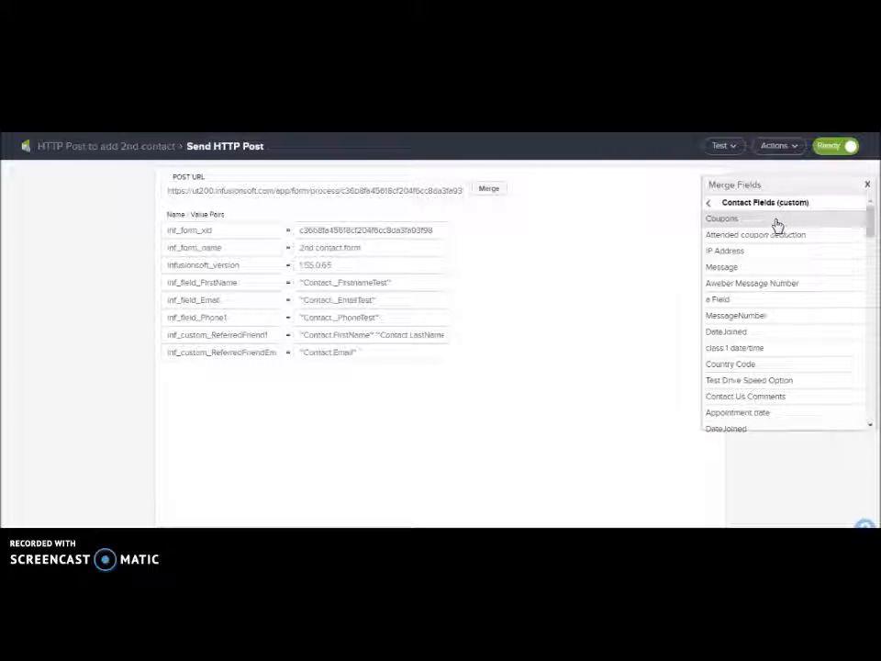
drag(867, 222, 869, 308)
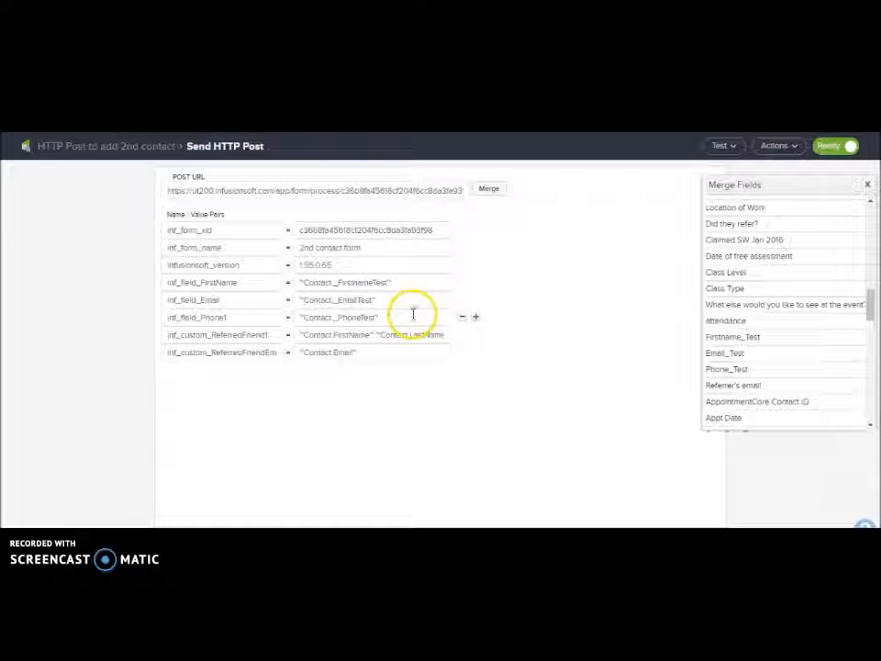
drag(870, 301, 870, 314)
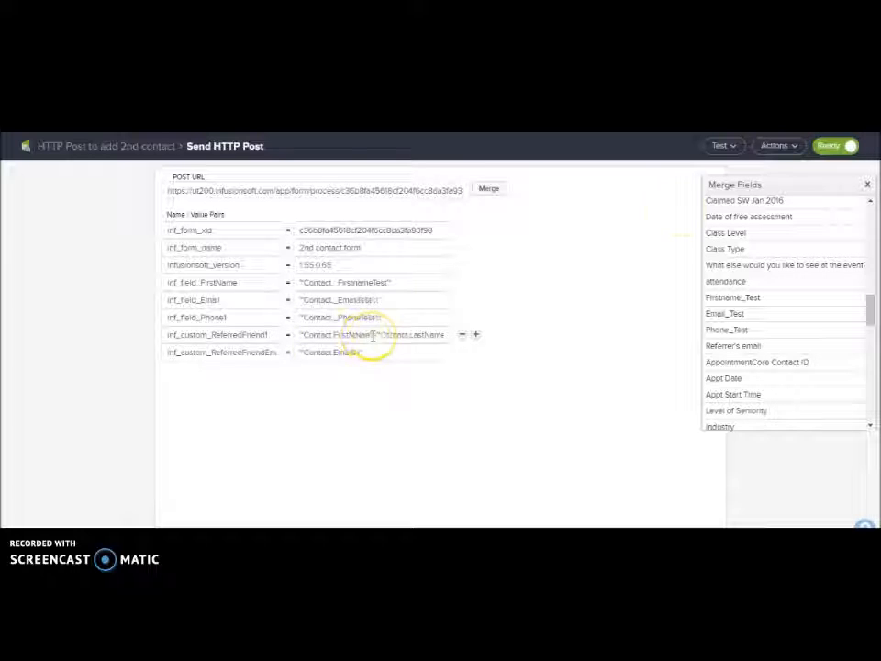
drag(866, 301, 875, 214)
click(792, 201)
click(790, 202)
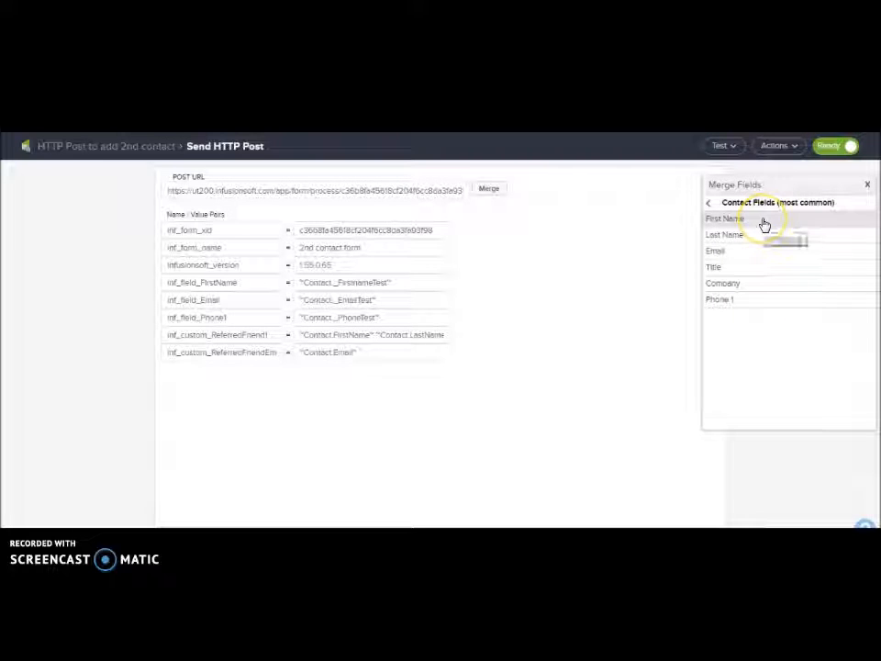
click(749, 237)
click(402, 359)
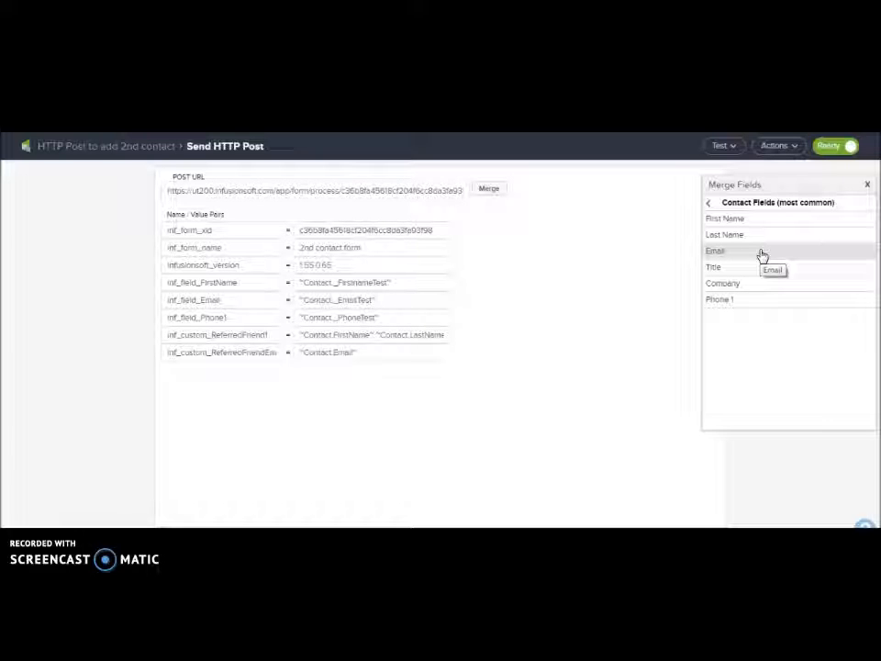
click(171, 148)
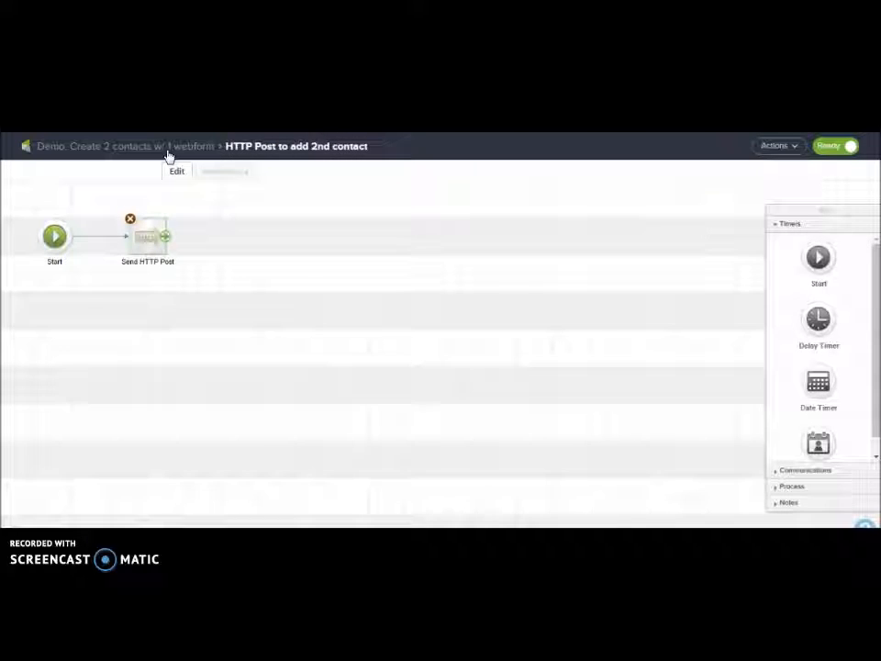
Open the top 'Tag both contacts and send email' sequence and inspect its Apply 1 tag step
click(167, 151)
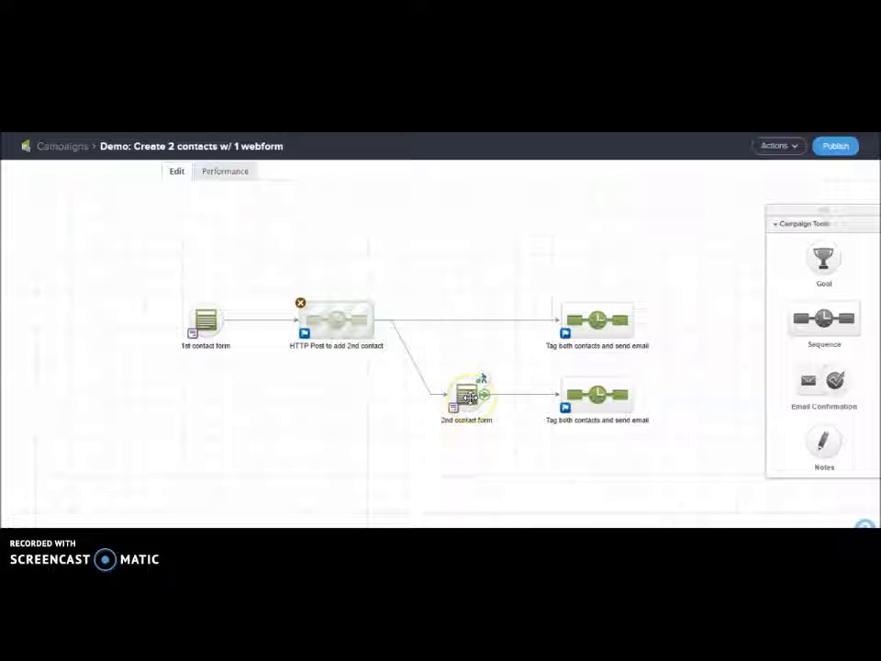
click(599, 321)
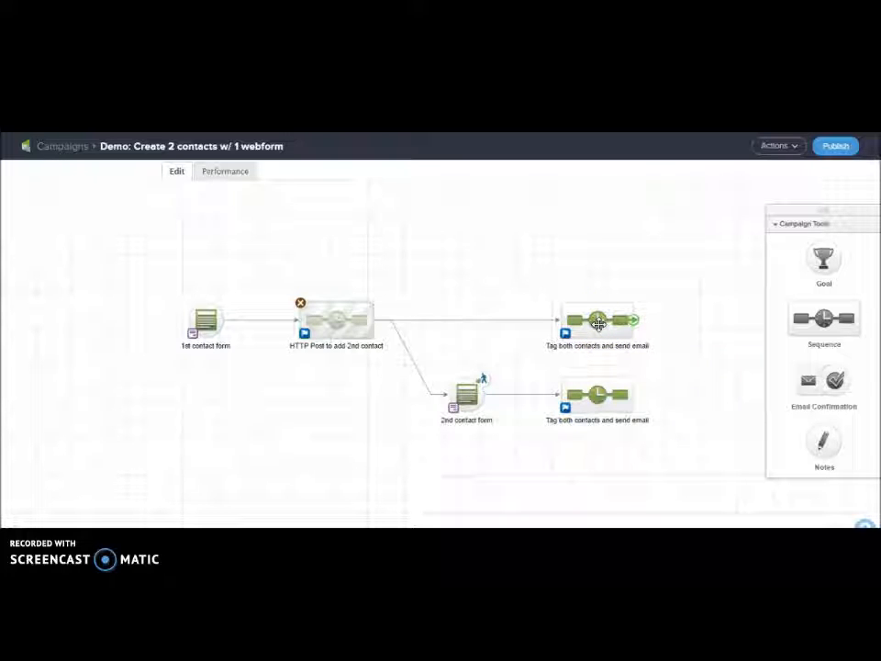
double_click(598, 321)
click(561, 328)
click(150, 237)
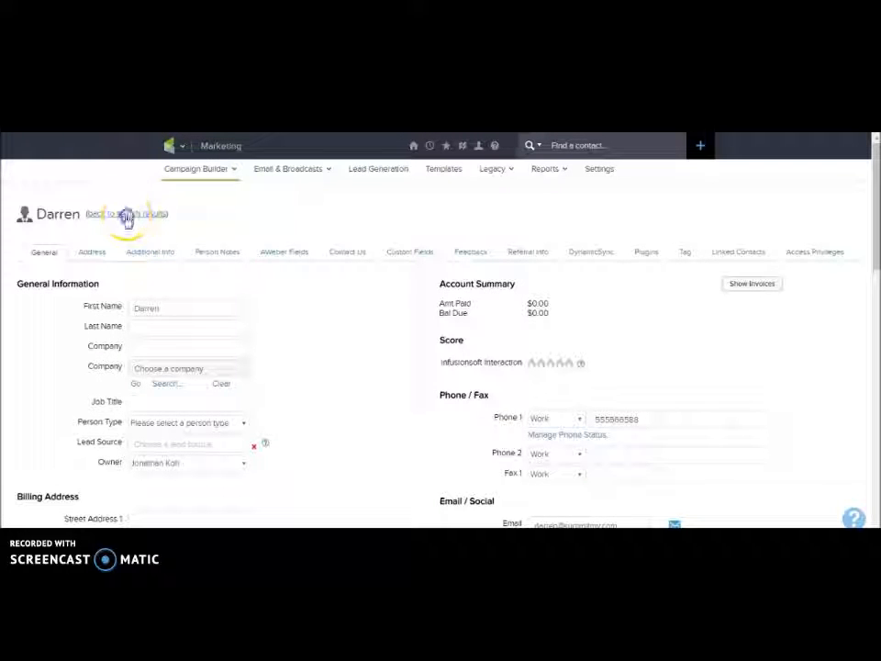
Run a new contact search filtered by the matching tag and open the referring contact from 8 results
click(124, 216)
scroll(142, 222, down, 1)
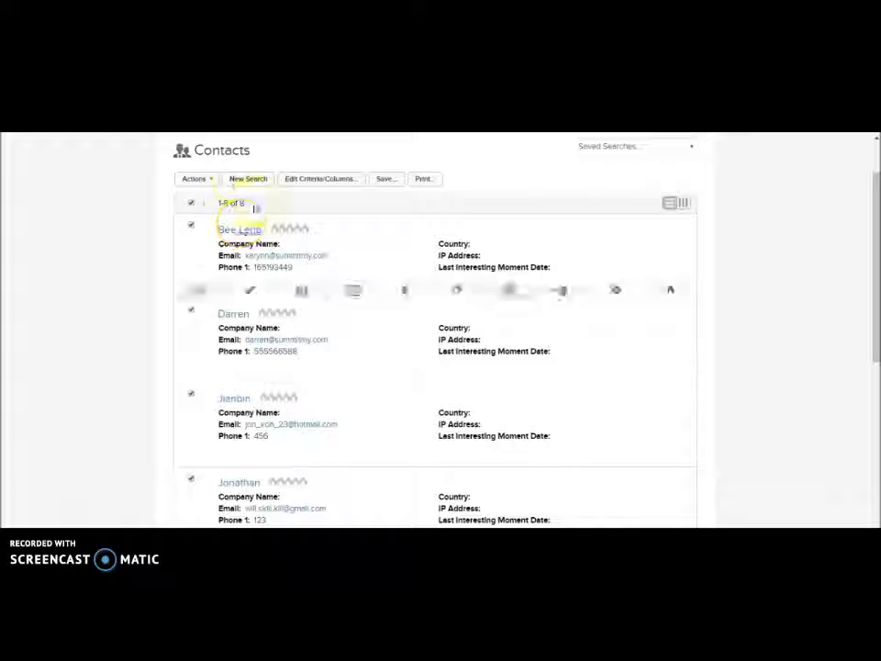
scroll(241, 213, up, 1)
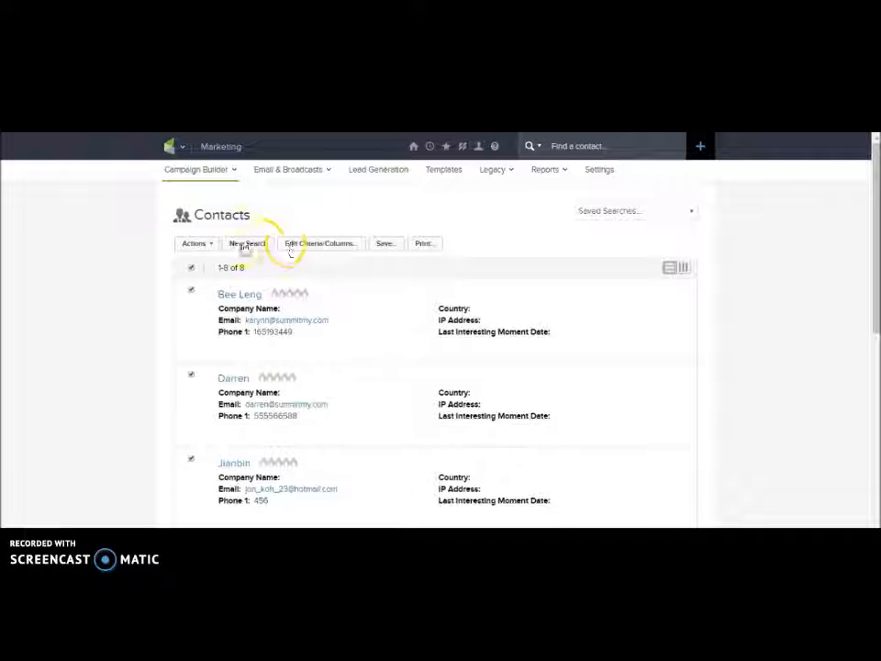
click(244, 249)
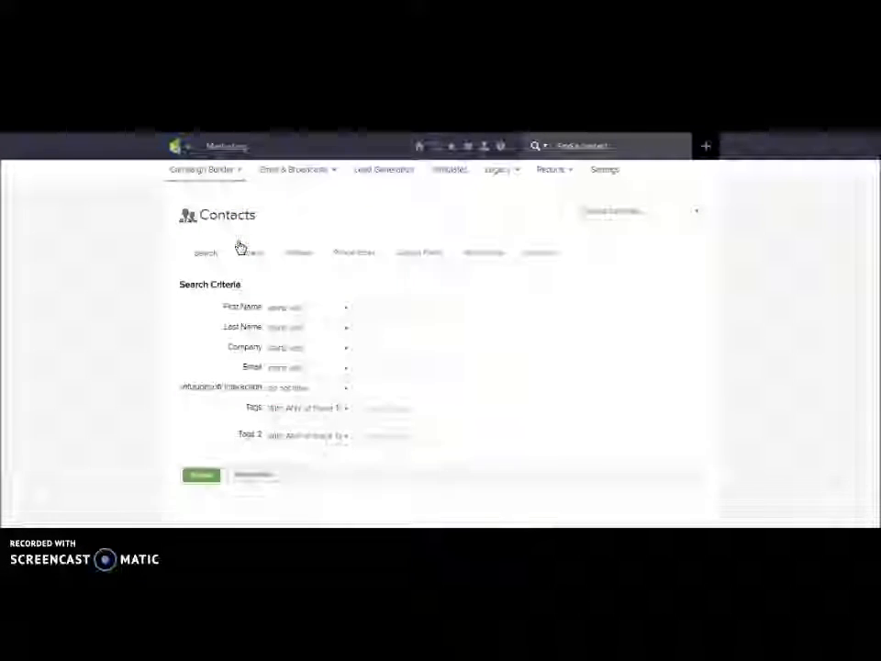
click(389, 408)
click(386, 438)
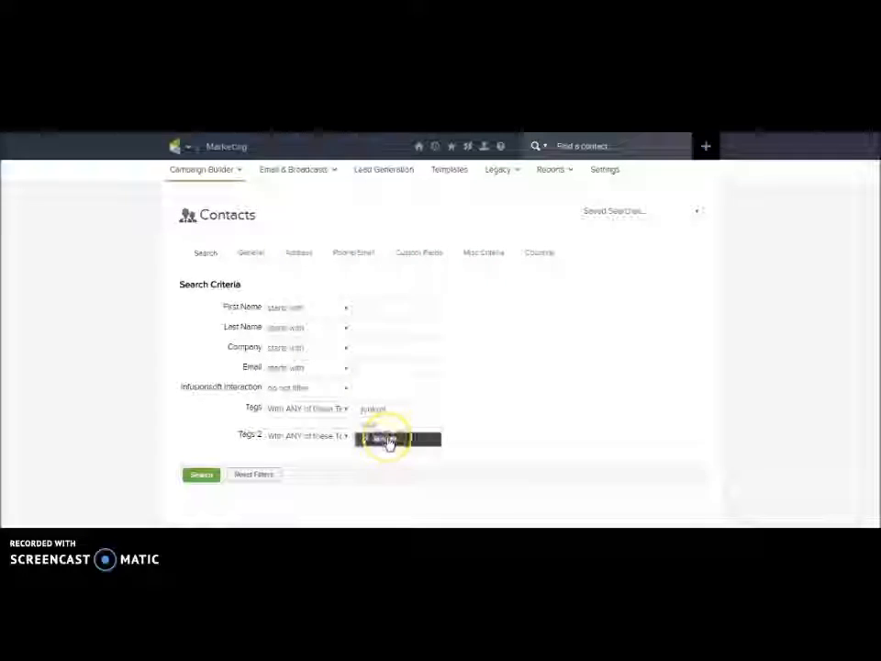
click(199, 497)
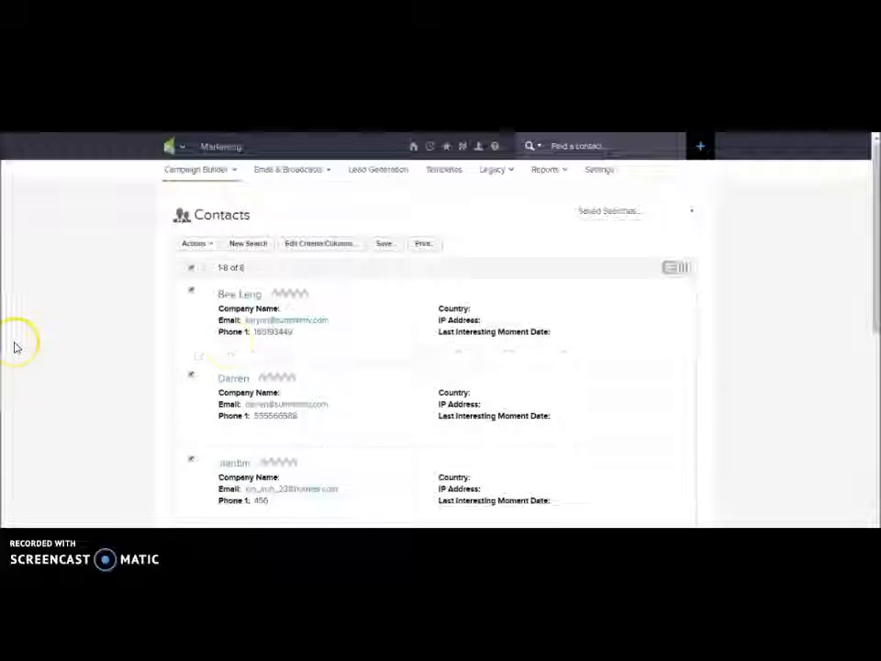
scroll(20, 346, down, 2)
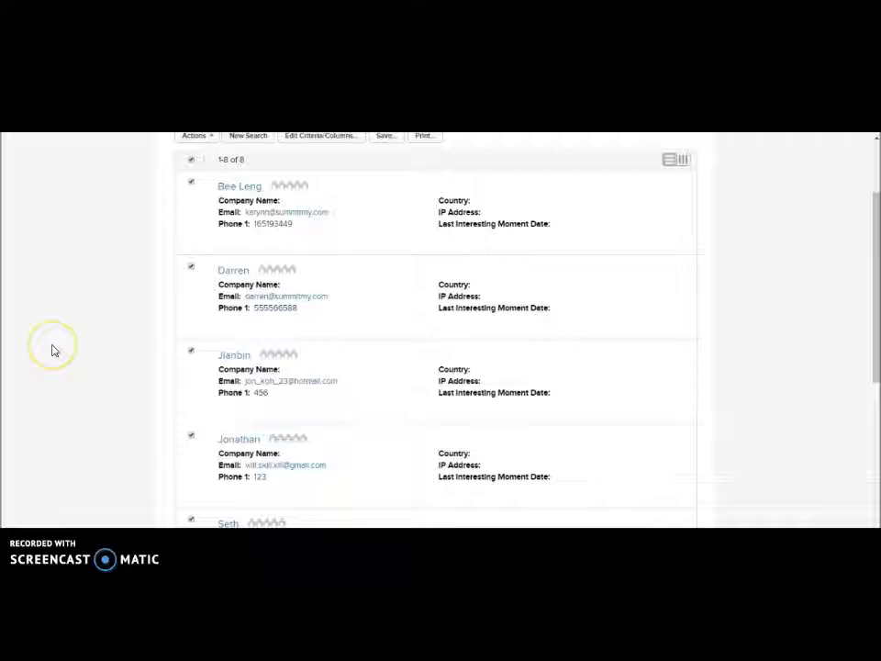
click(234, 271)
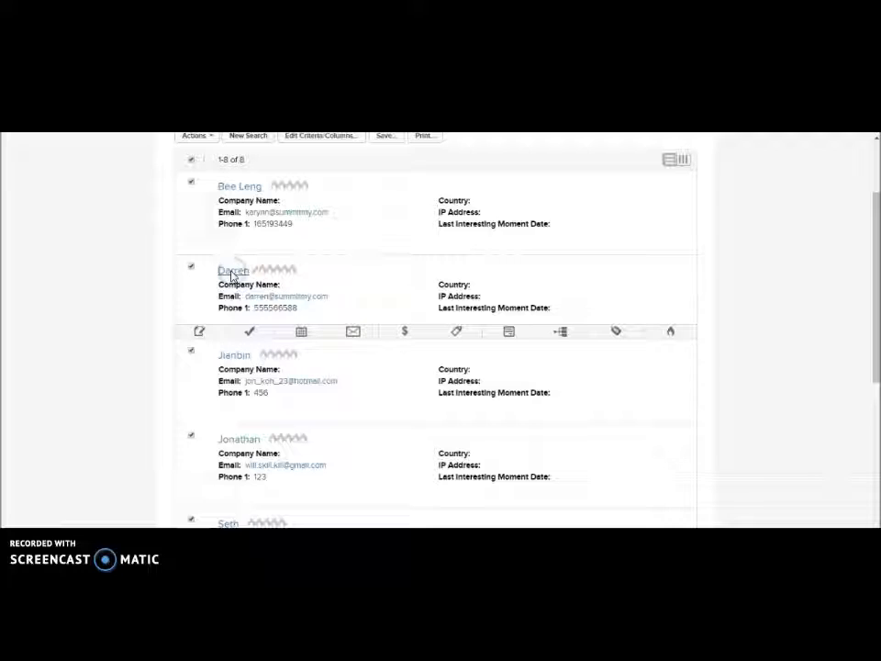
scroll(232, 277, down, 2)
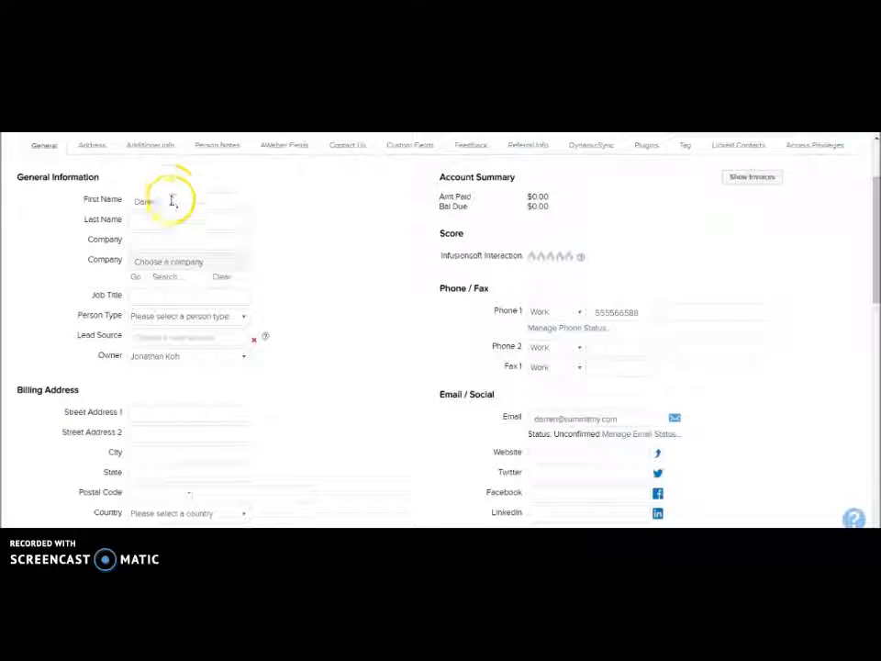
On the contact's Custom Fields tab, find and highlight the Referred Friend 1 name value
scroll(330, 425, down, 2)
scroll(330, 425, up, 4)
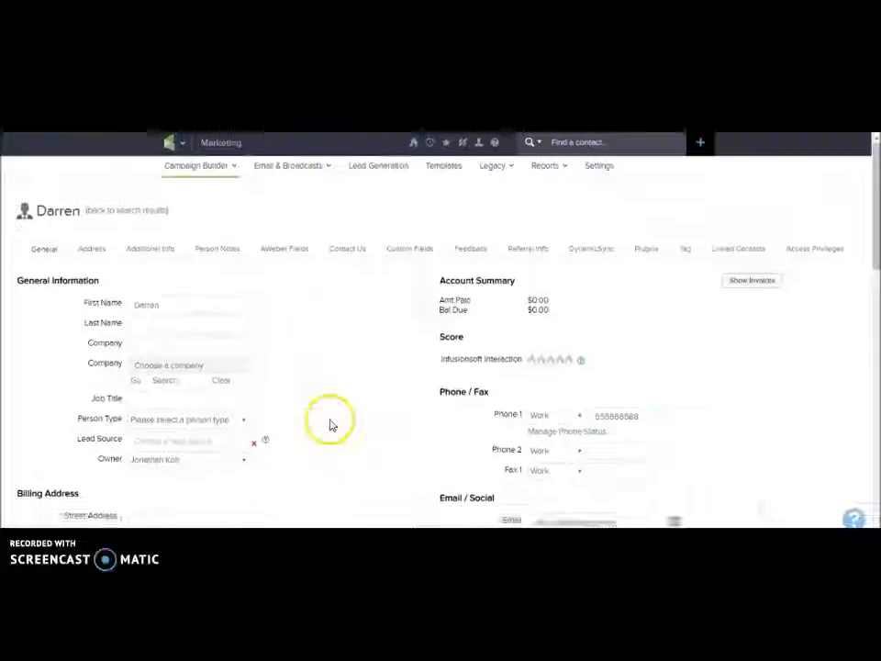
click(396, 255)
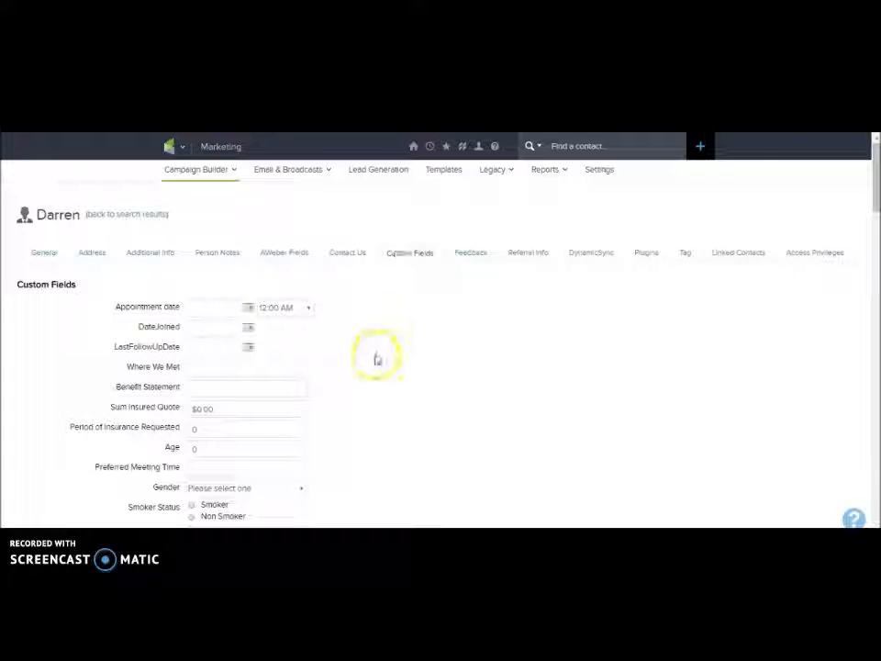
scroll(375, 360, down, 3)
scroll(376, 360, down, 3)
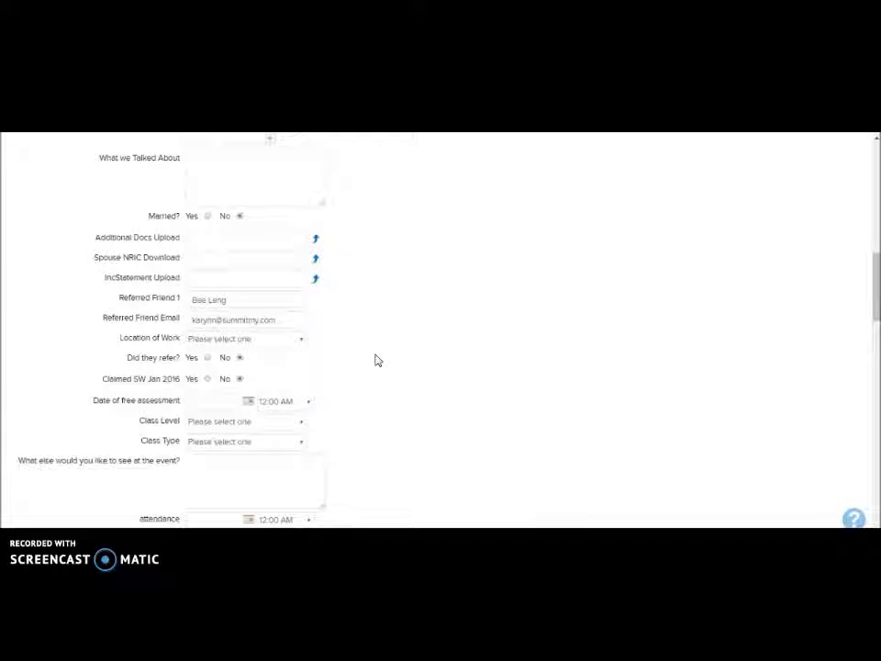
drag(265, 301, 142, 301)
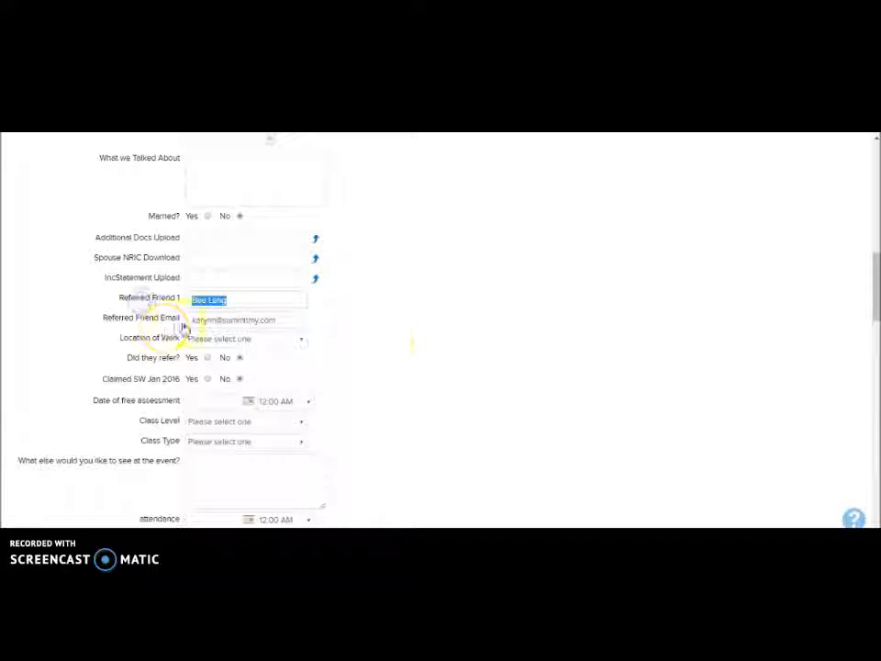
Highlight the stored Referred Friend Email value to confirm it was filled in
scroll(409, 354, up, 3)
scroll(409, 355, up, 3)
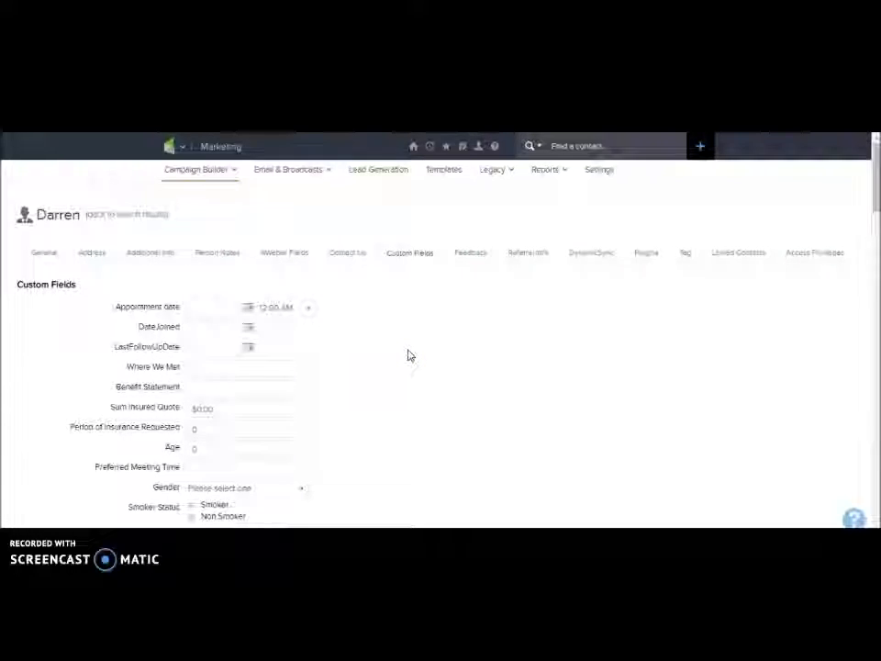
scroll(410, 355, down, 6)
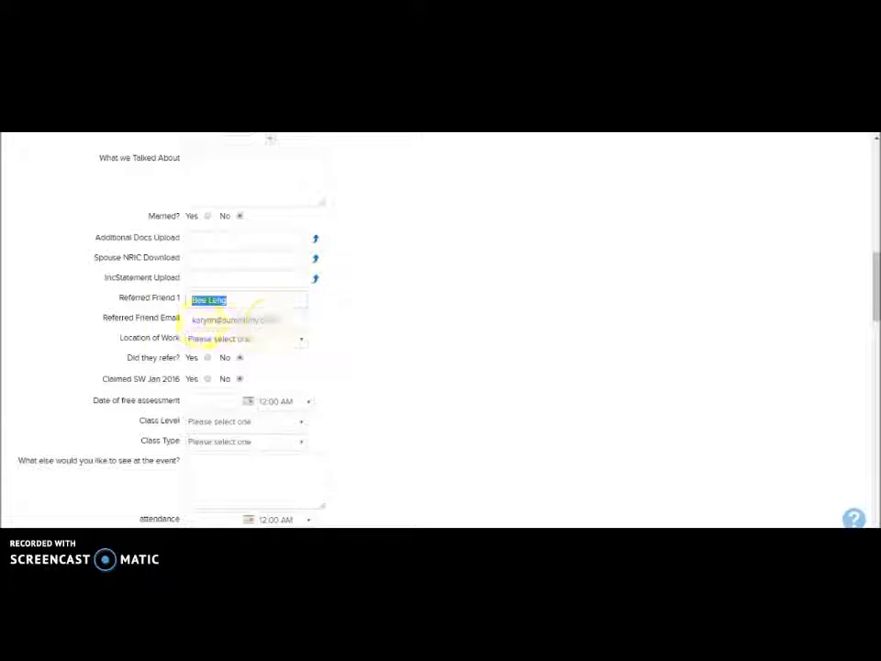
drag(291, 321, 147, 320)
click(530, 333)
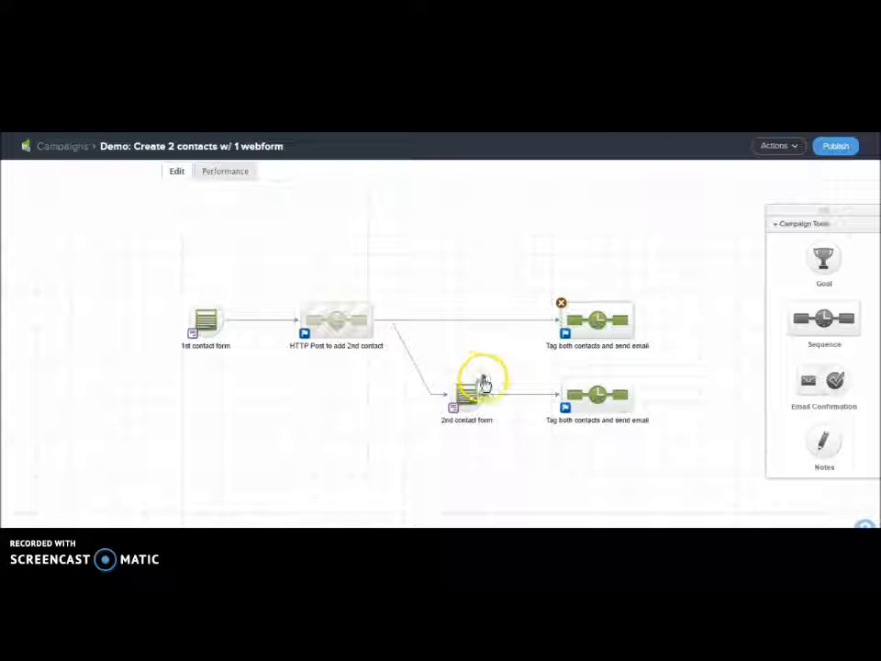
double_click(484, 382)
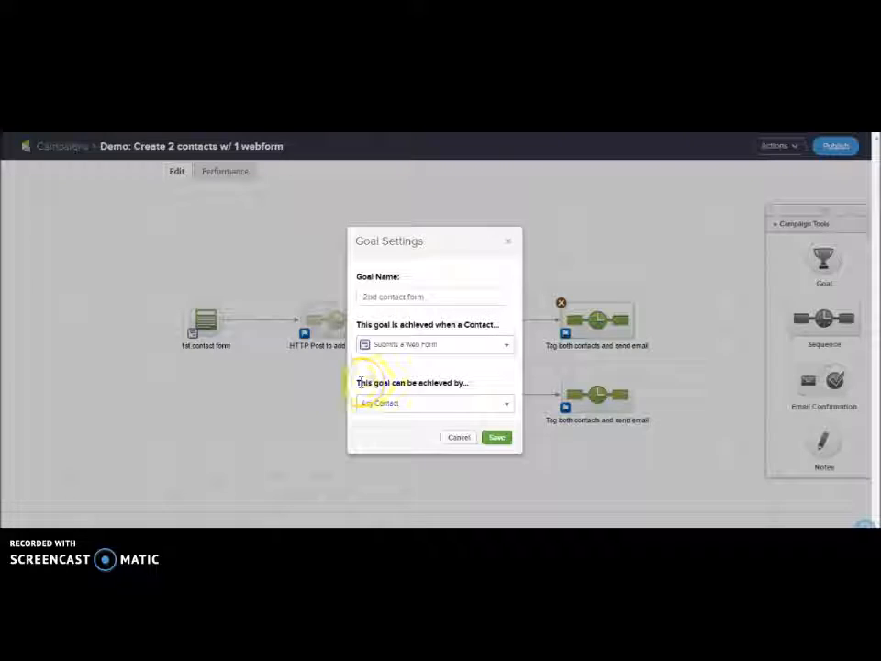
click(446, 406)
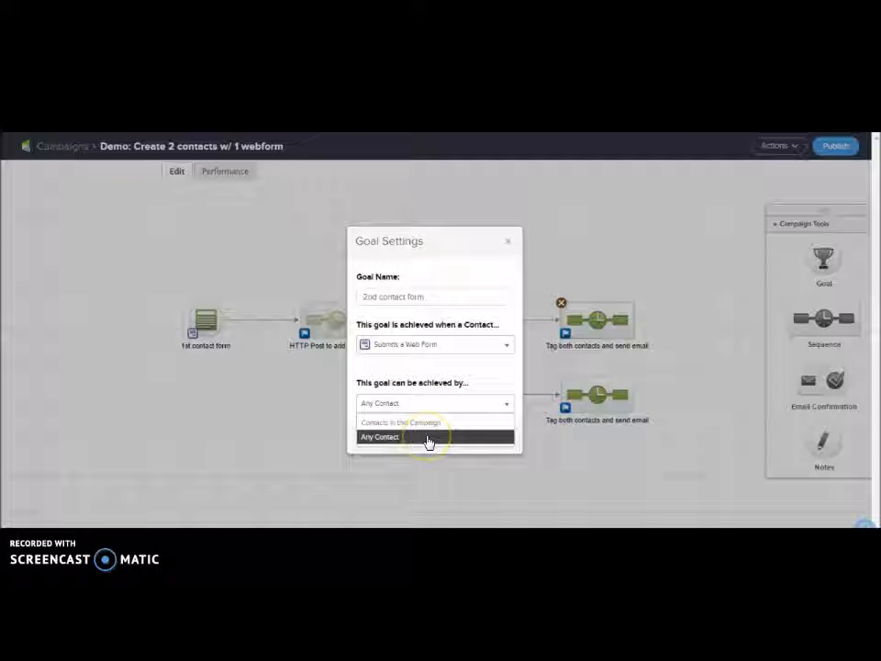
click(451, 405)
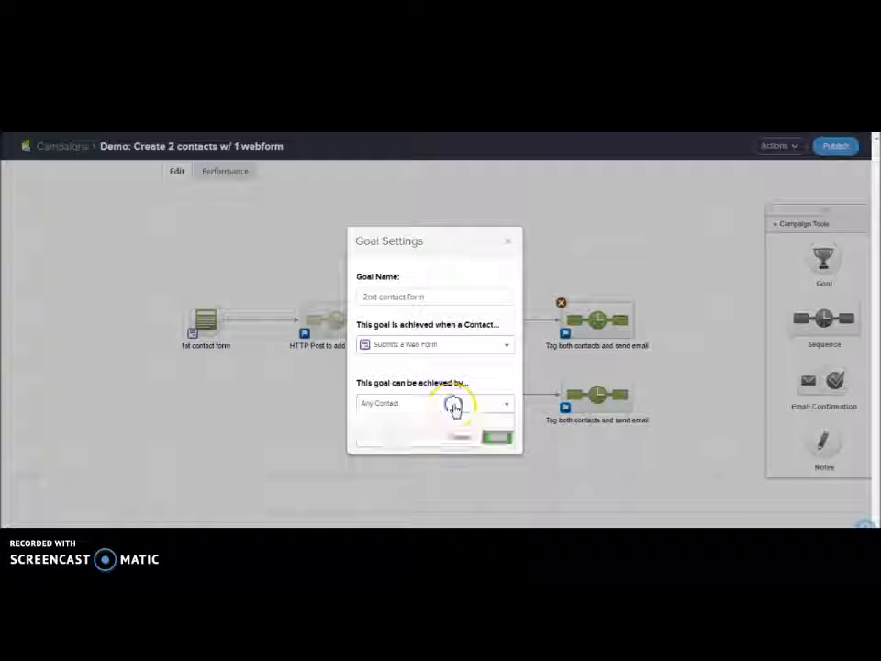
click(508, 243)
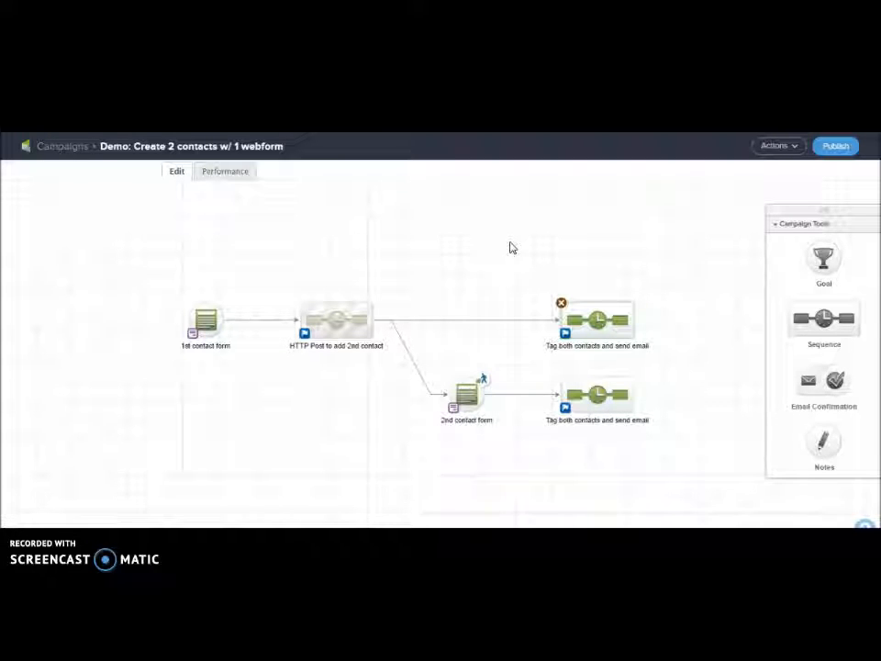
double_click(477, 384)
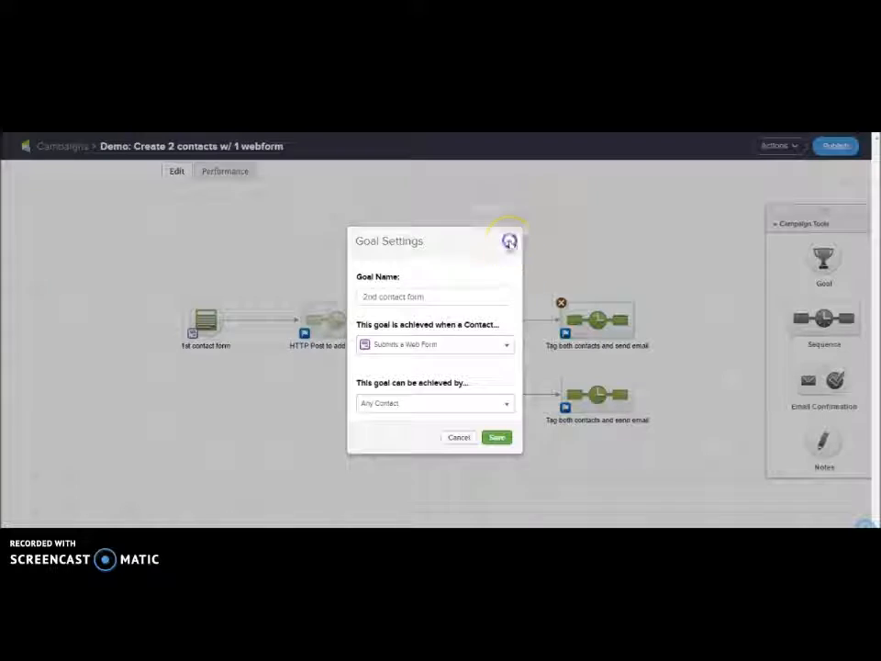
click(510, 242)
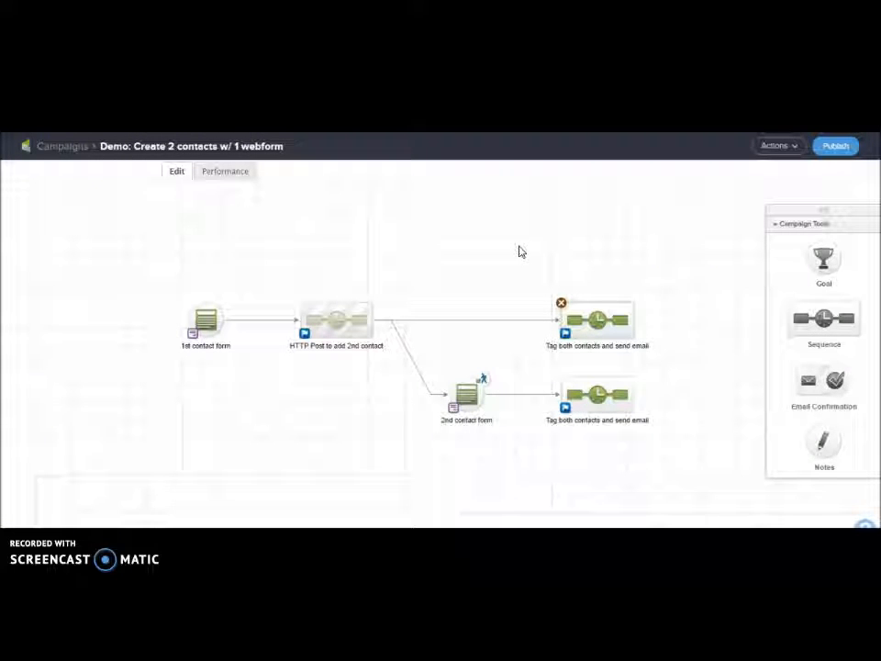